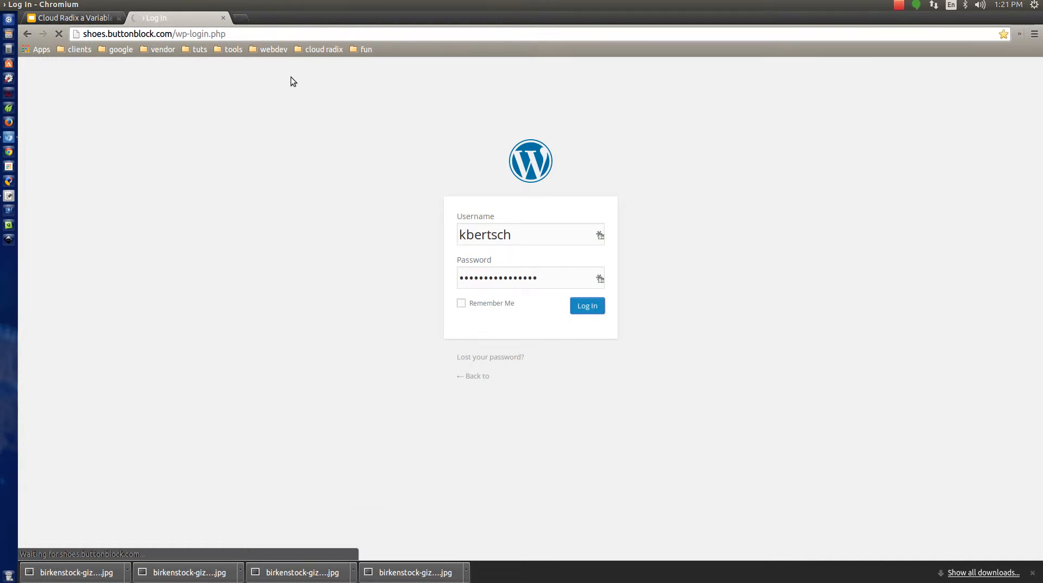
Step: Start a new WooCommerce product and dismiss the browser's downloads bar
mouse_move(297, 76)
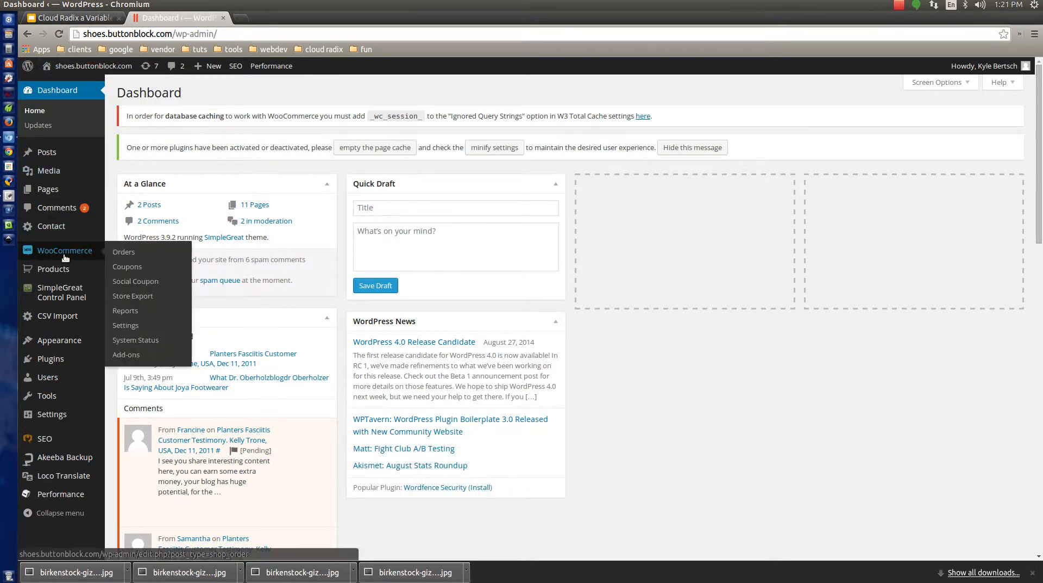
mouse_move(55, 270)
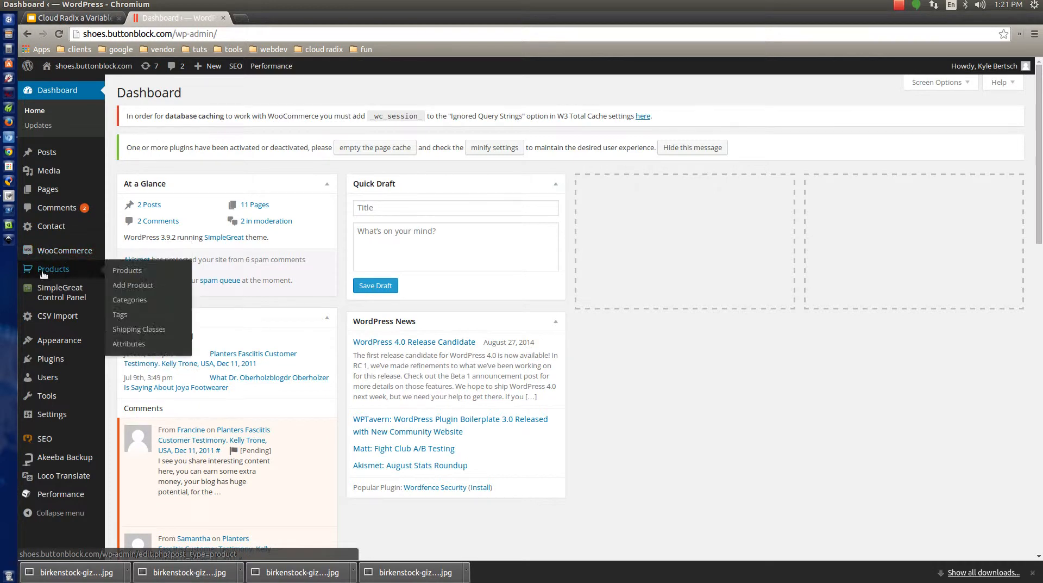
left_click(135, 286)
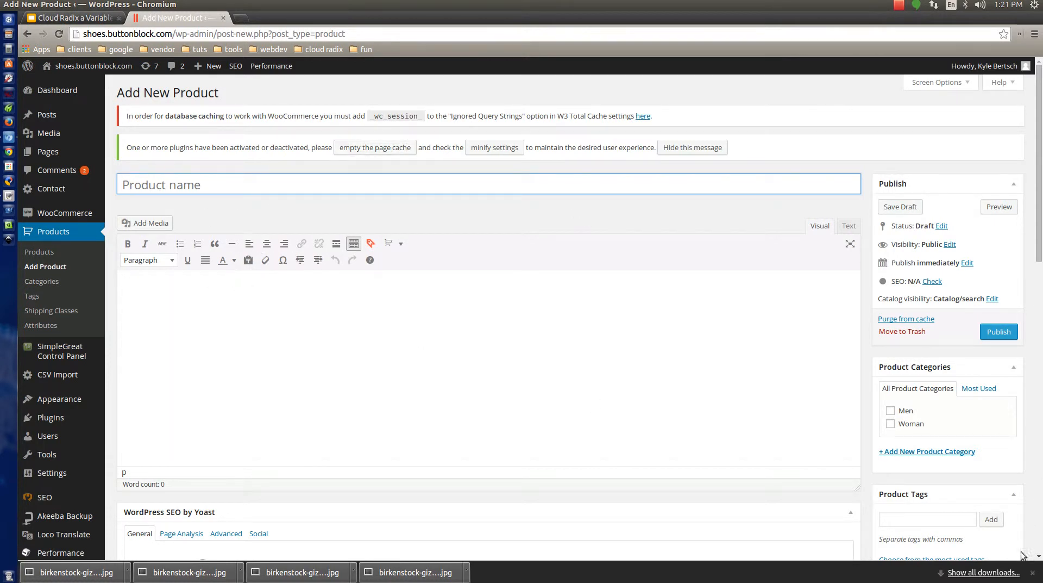
left_click(1032, 572)
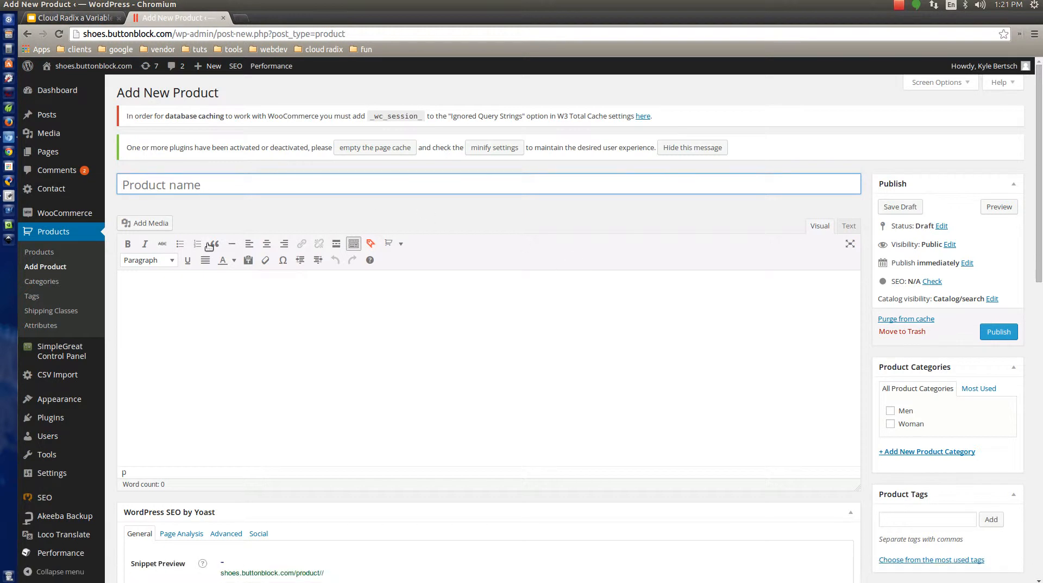
Step: Copy the product name without its colours from the gedit notes and name the product "Birkenstock Gizeh Toe Post Sandal"
key("alt+Tab")
key("alt+Tab")
key("alt+Tab")
key("alt+Tab")
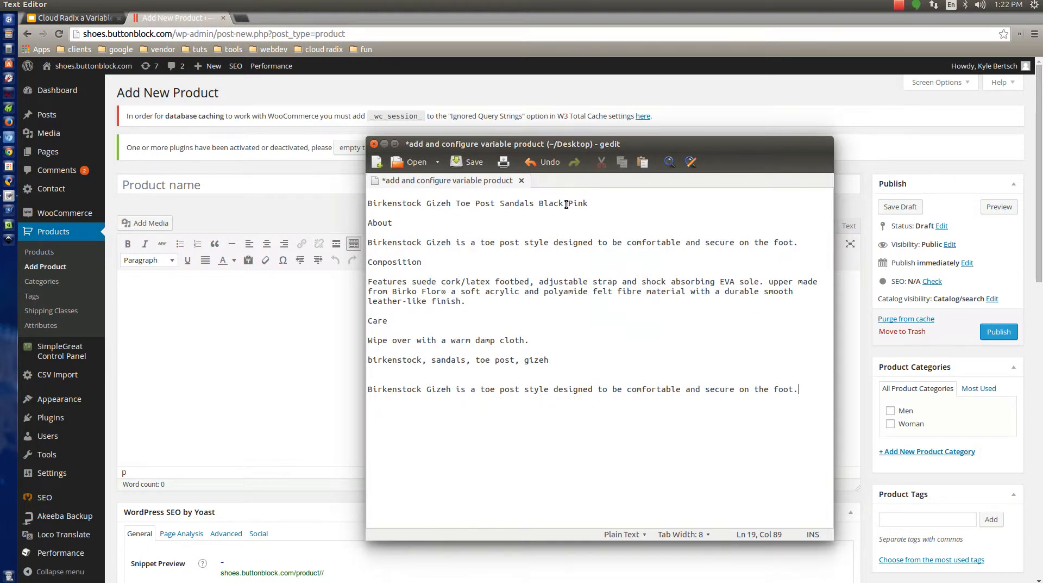
left_click_drag(536, 203, 347, 207)
key("ctrl+c")
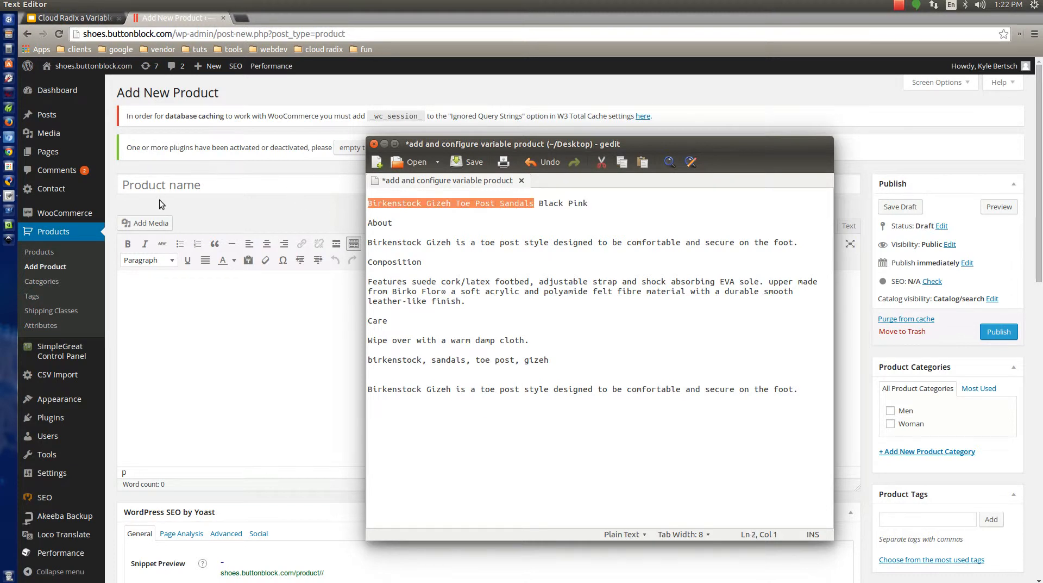
left_click(187, 182)
key("ctrl+v")
key("BackSpace")
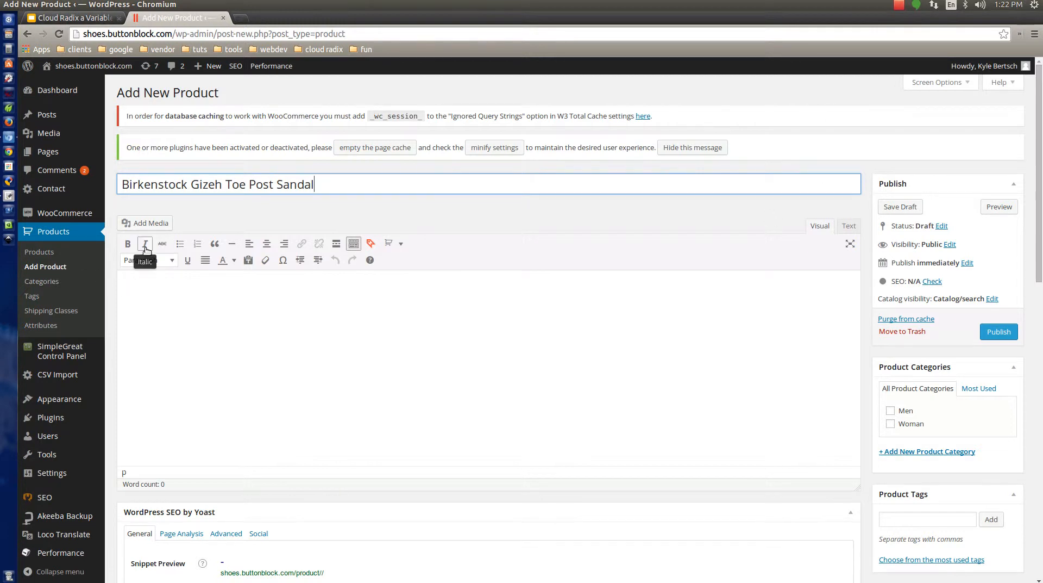
Step: Copy the gedit notes from the "About" heading through the "birkenstock, sandals, toe post, gizeh" line into the product description
key("alt+Tab")
left_click(635, 288)
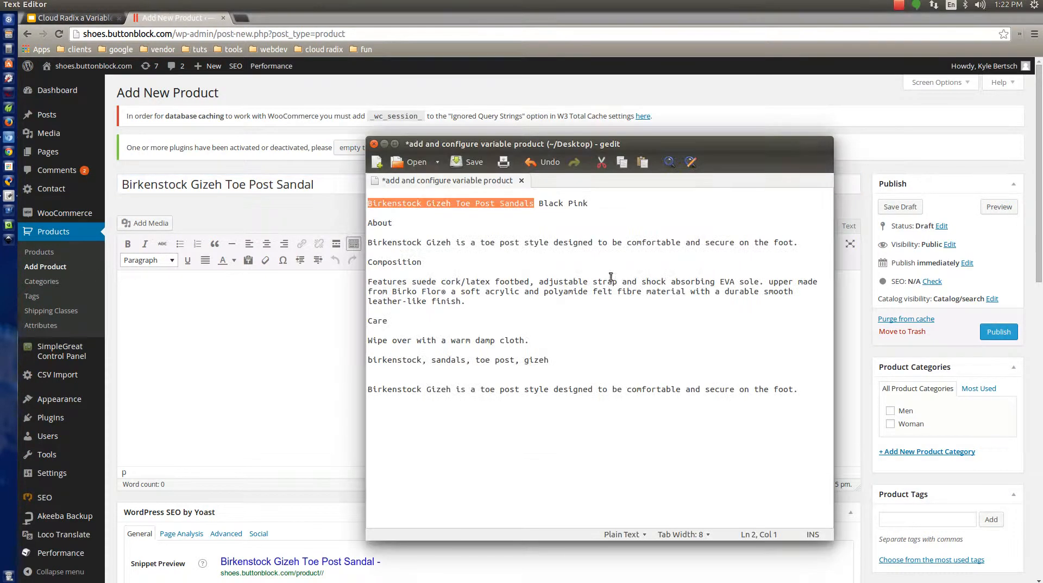
left_click_drag(369, 223, 553, 358)
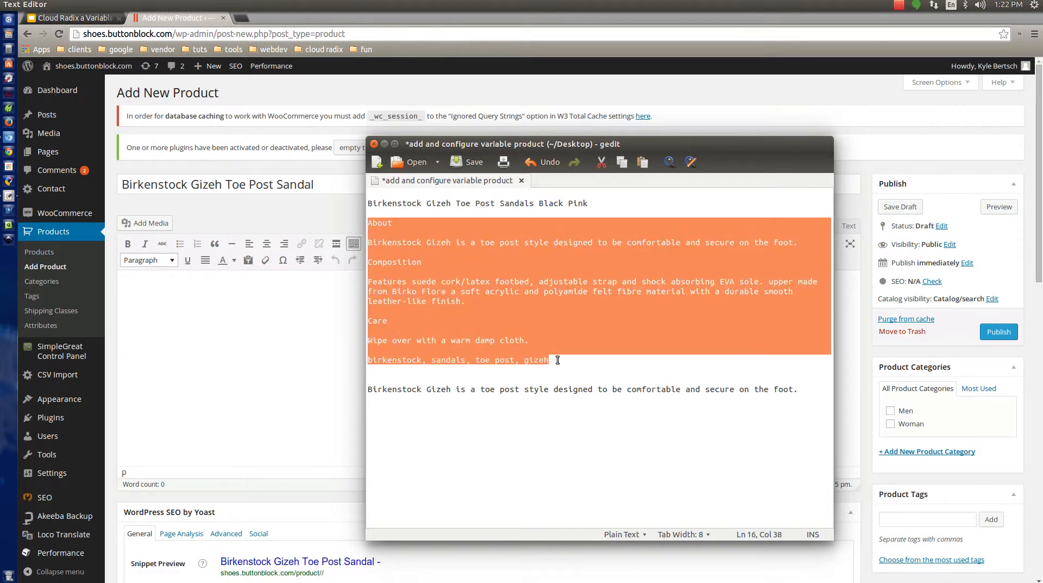
key("ctrl+c")
left_click(231, 287)
key("ctrl+v")
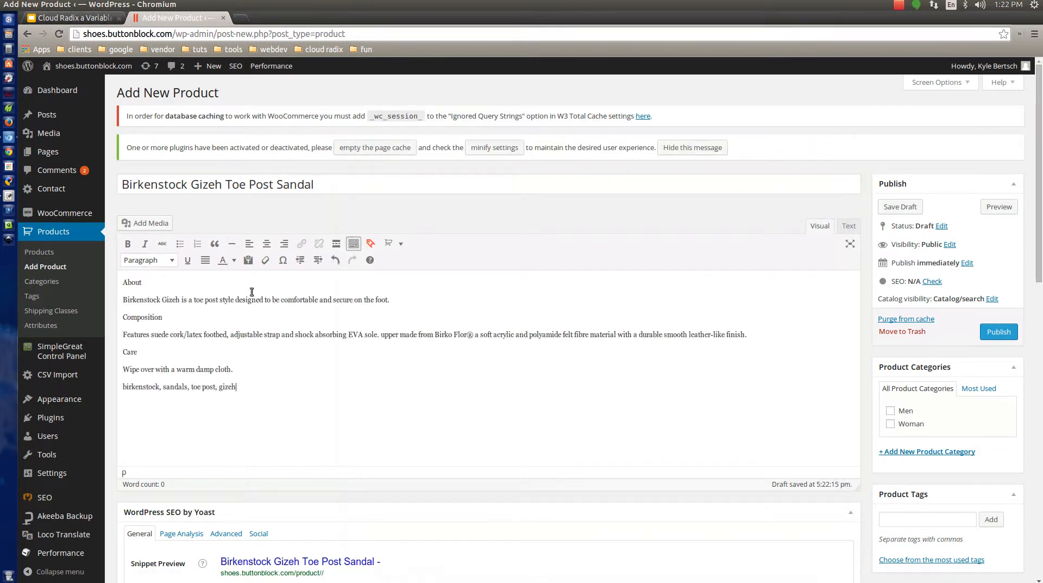
Step: Assign the product to the Woman category
left_click(891, 424)
scroll(788, 500, "down", 3)
scroll(706, 402, "down", 5)
scroll(522, 348, "up", 5)
scroll(470, 346, "up", 3)
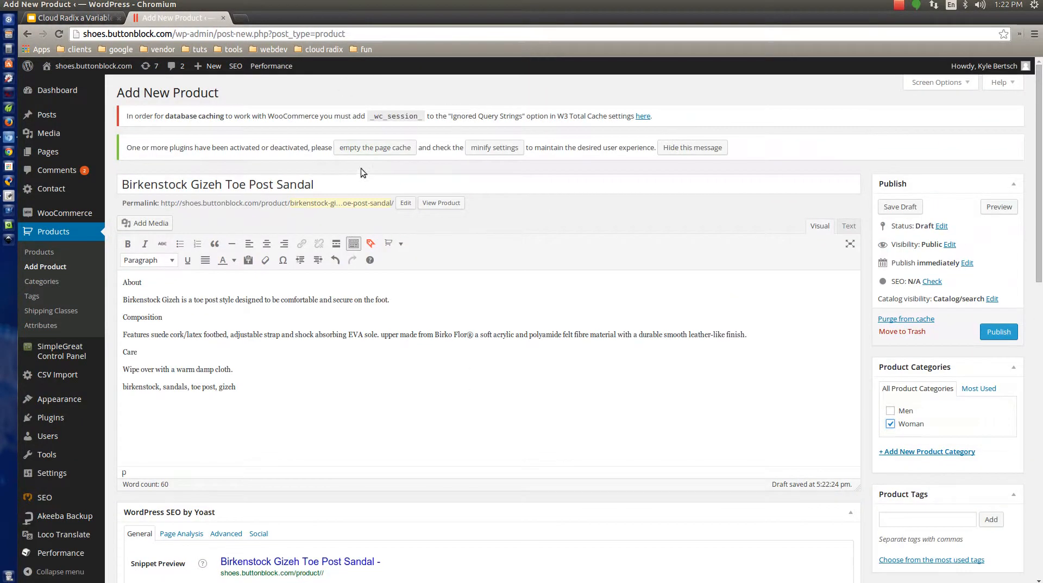
Step: Copy the product name into the Yoast focus keyword as "Birkenstock Gizeh Toe Post Sandal", without taking a suggested keyword
double_click(329, 185)
left_click_drag(240, 182, 108, 171)
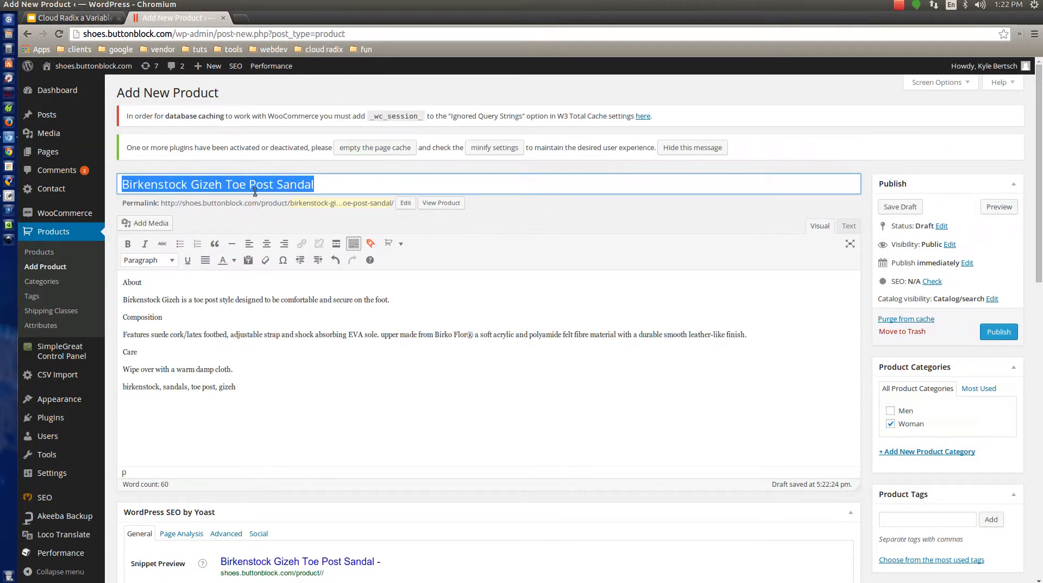
scroll(431, 357, "down", 3)
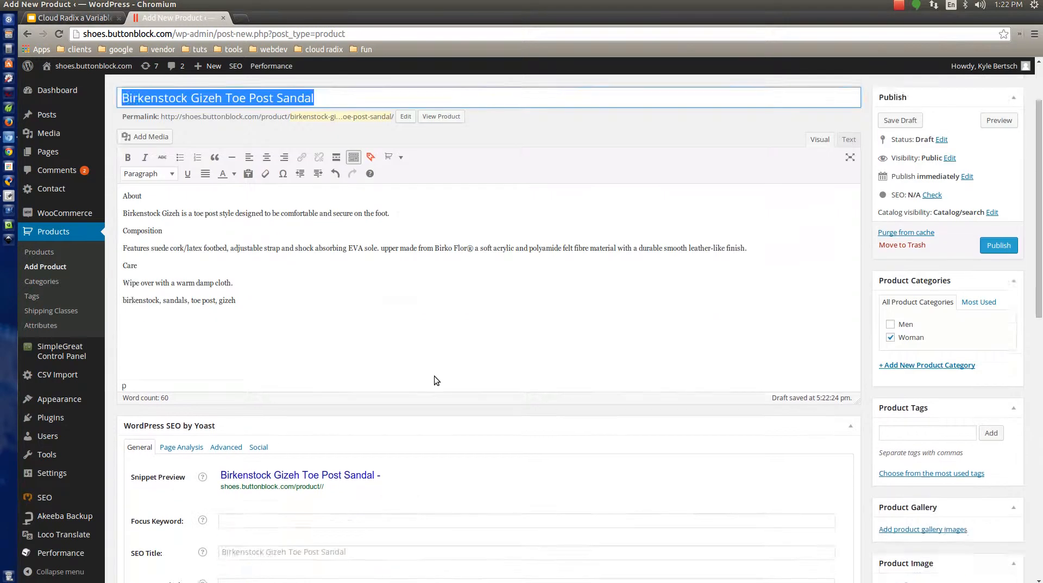
left_click(299, 433)
key("ctrl+v")
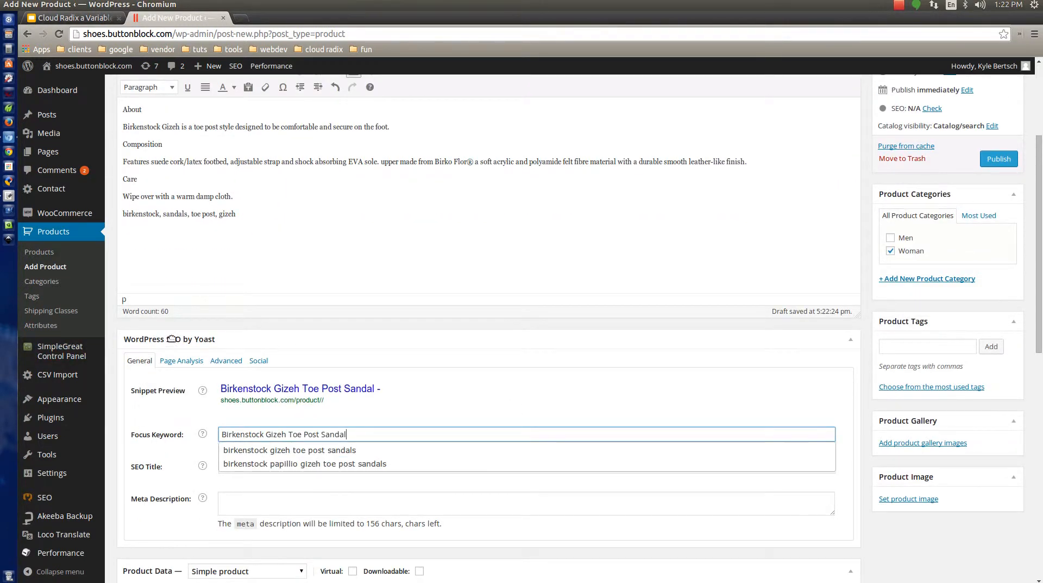
scroll(190, 380, "down", 2)
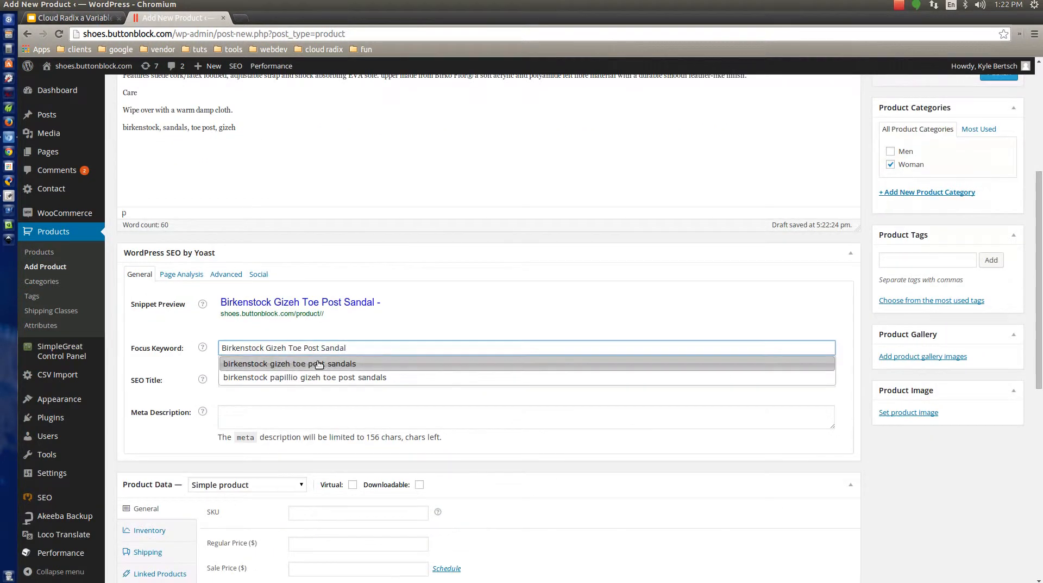
left_click(493, 286)
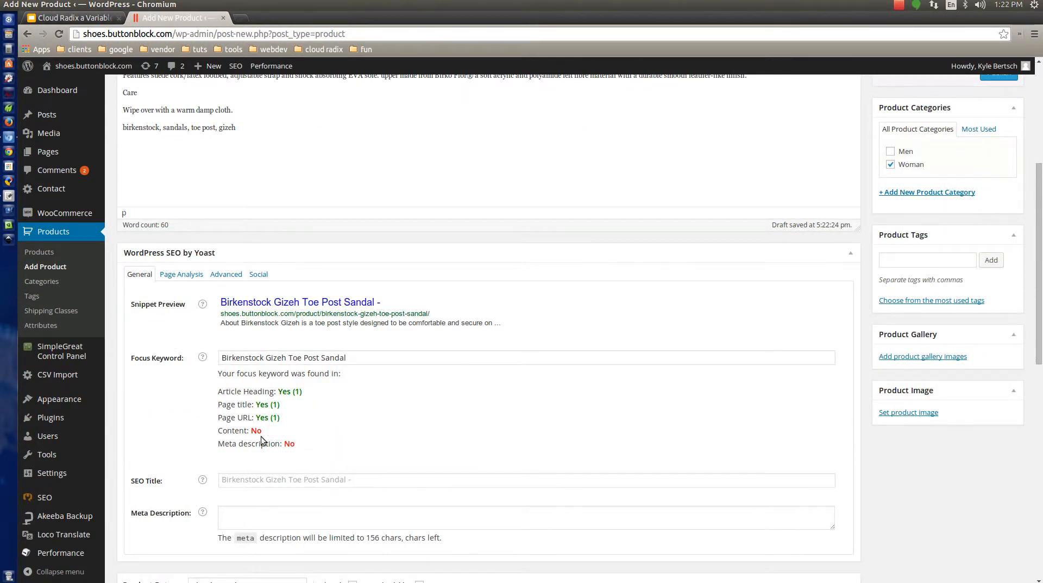
Step: Set the SEO title to "Birkenstock Gizeh Toe Post Sandal"
scroll(240, 431, "down", 1)
left_click(239, 452)
key("ctrl+v")
Step: Set the meta description to "Birkenstock Gizeh Toe Post Sandal offered for sale by Donnelly Euro Footwear online and in our store locally."
left_click(410, 491)
key("ctrl+v")
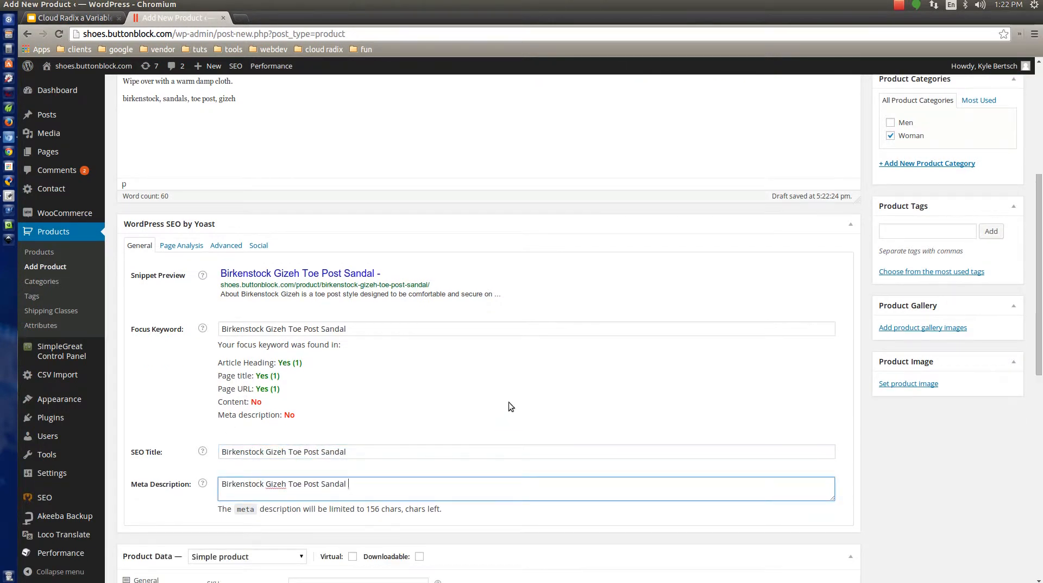
type("offered for sale byu")
key("BackSpace")
key("BackSpace")
type("Donnelly Euro ")
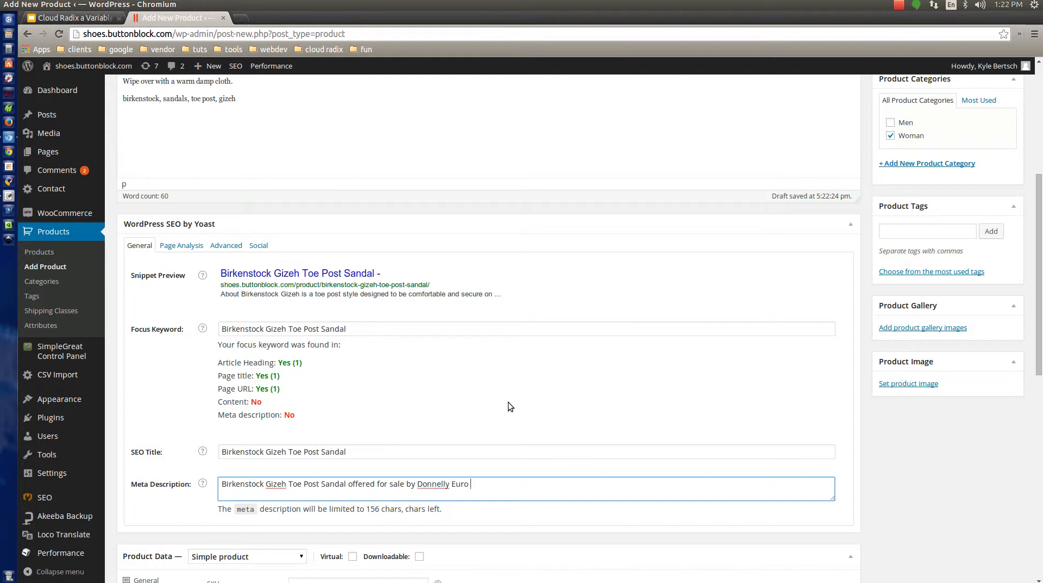
type("Footwear online and in our store locally.")
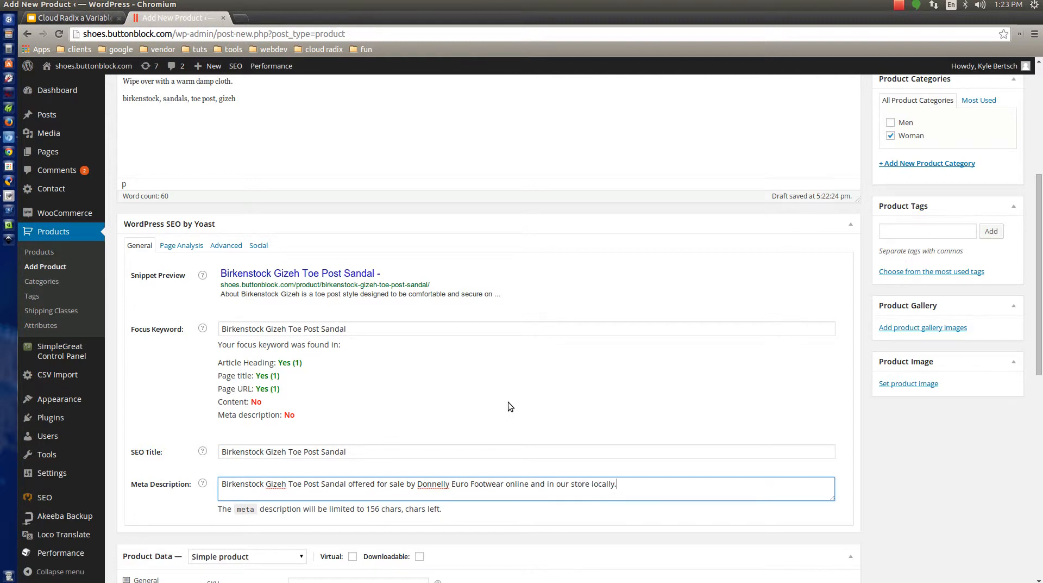
scroll(537, 511, "down", 1)
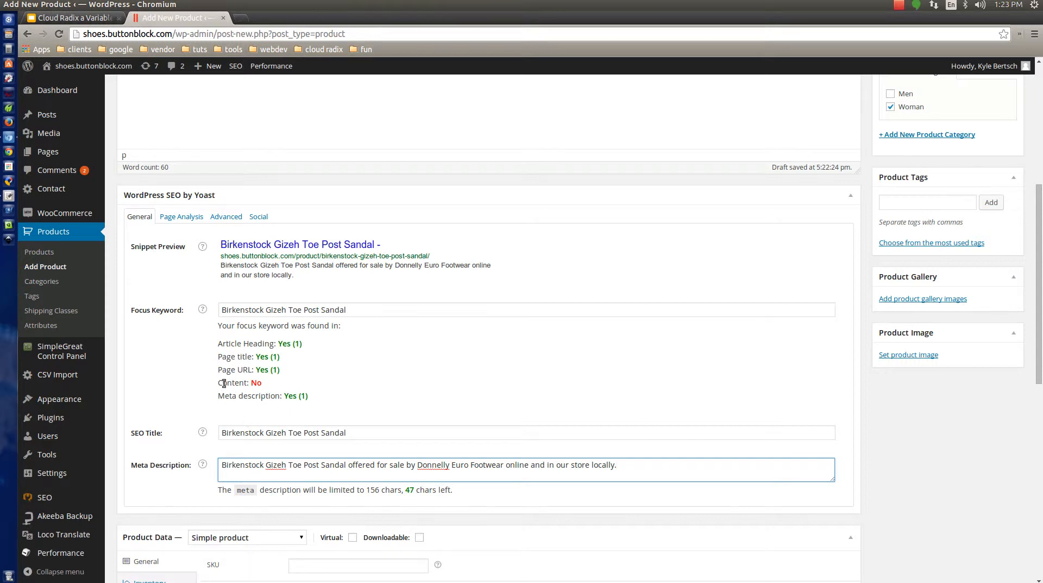
Step: Add the line "Birkenstock Gizeh Toe Post Sandal Product Description" above "About" in the product description
key("shift+Tab")
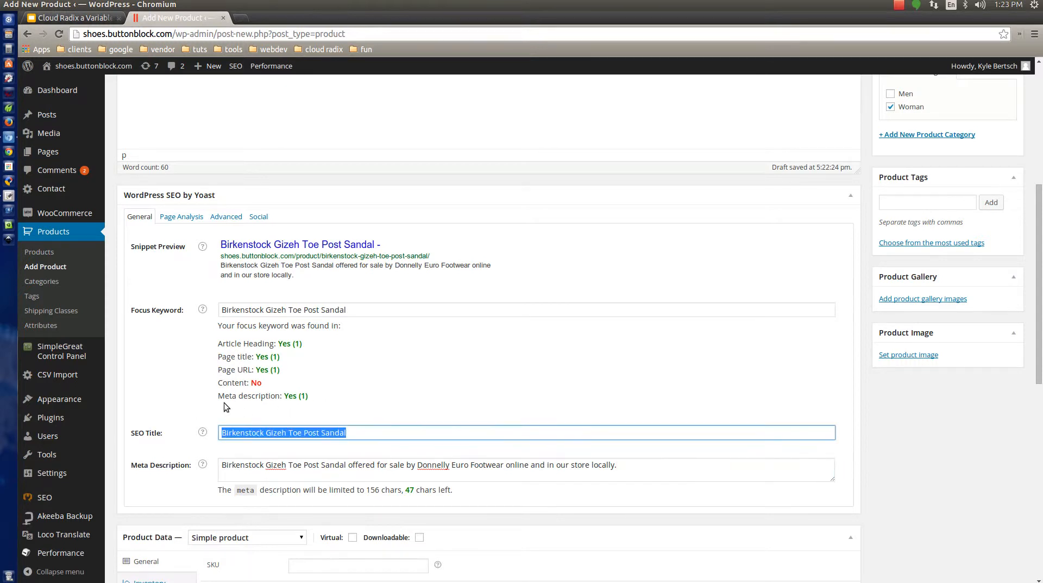
scroll(394, 460, "up", 5)
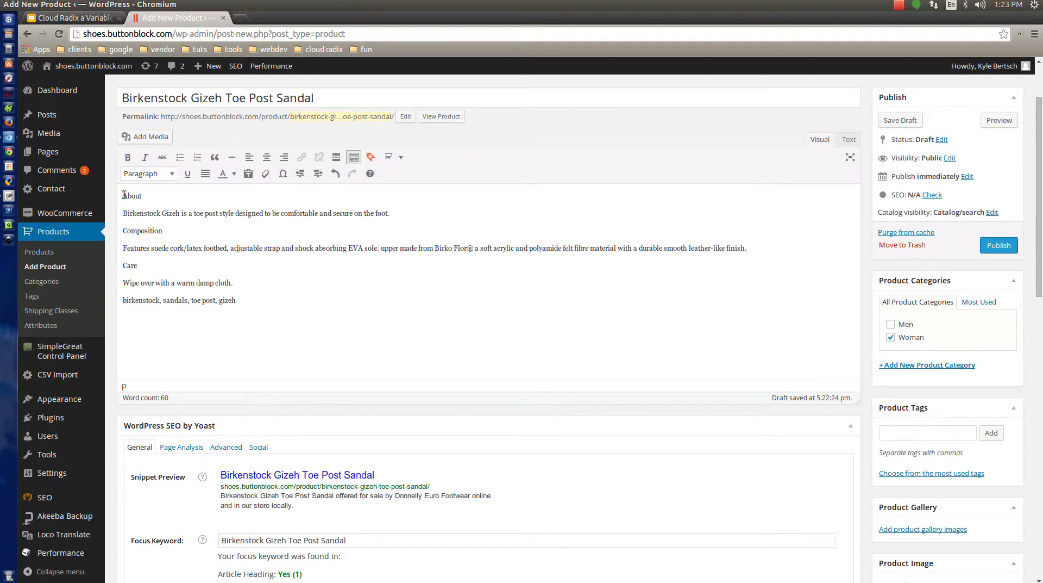
key("Return")
key("Return")
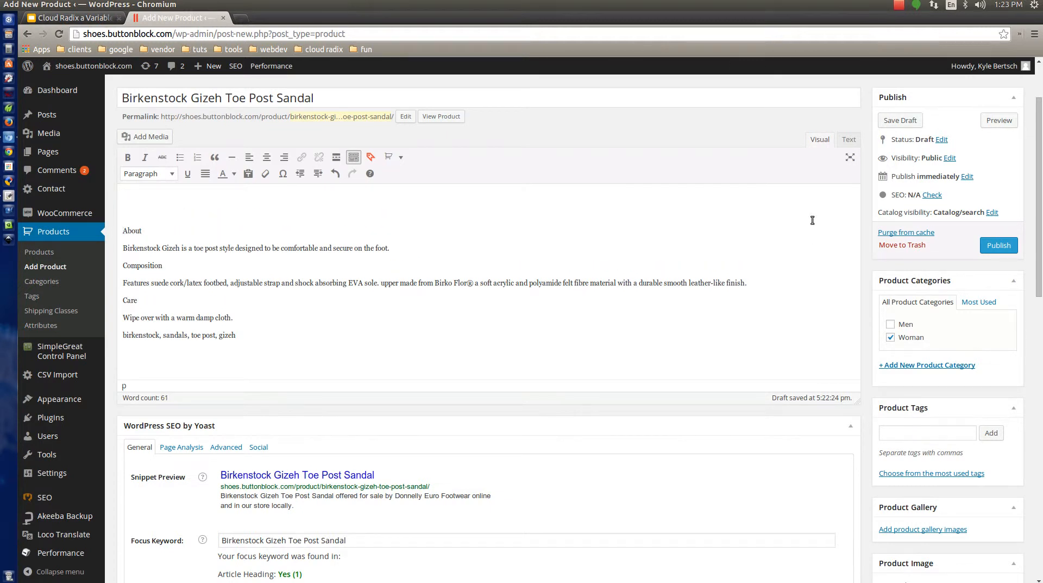
key("ctrl+v")
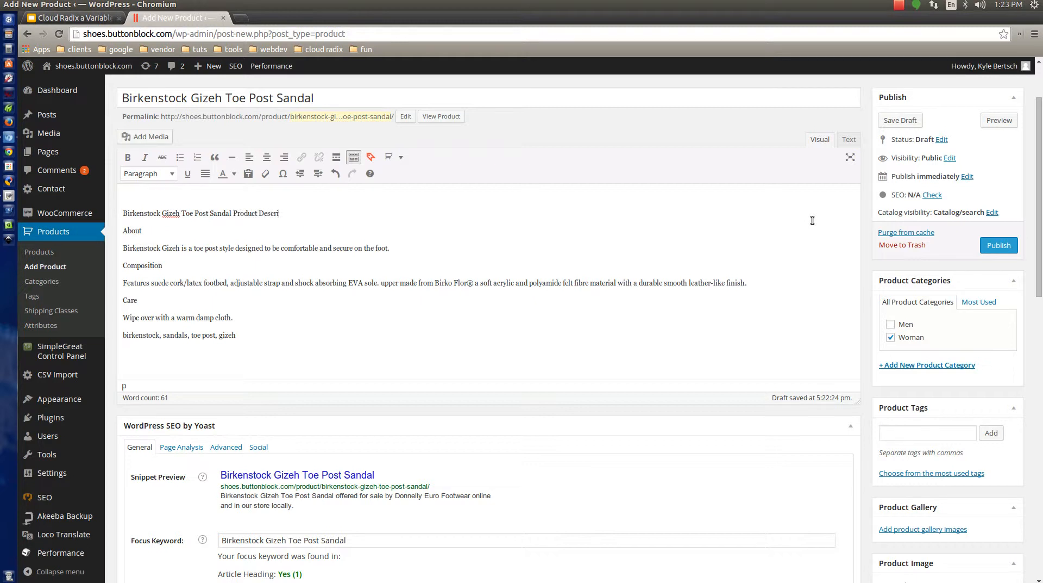
Step: Format the "Birkenstock Gizeh Toe Post Sandal Product Description" line as Heading 3 and remove the blank line above it
triple_click(301, 217)
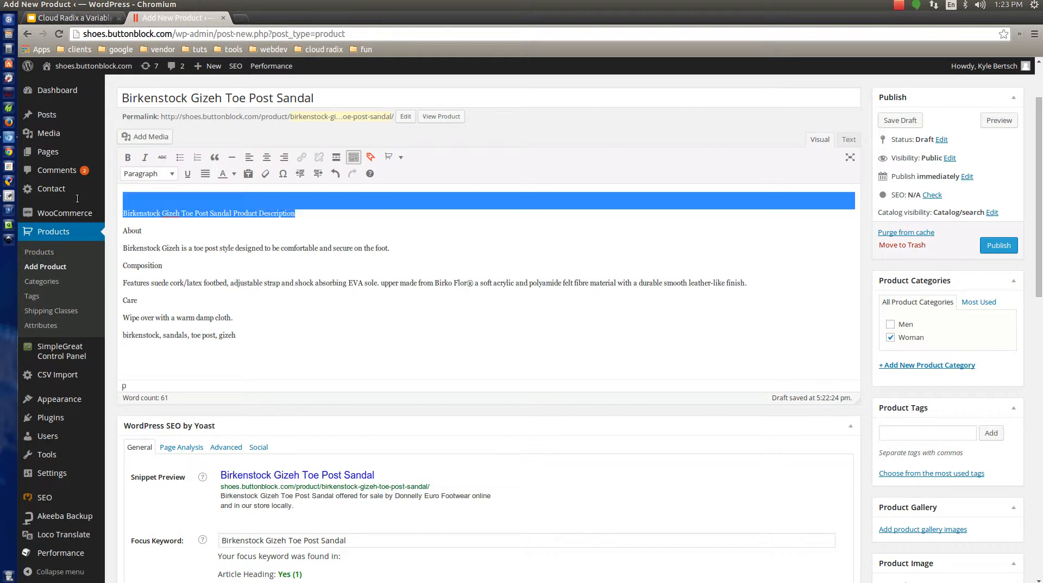
left_click(169, 174)
left_click(155, 291)
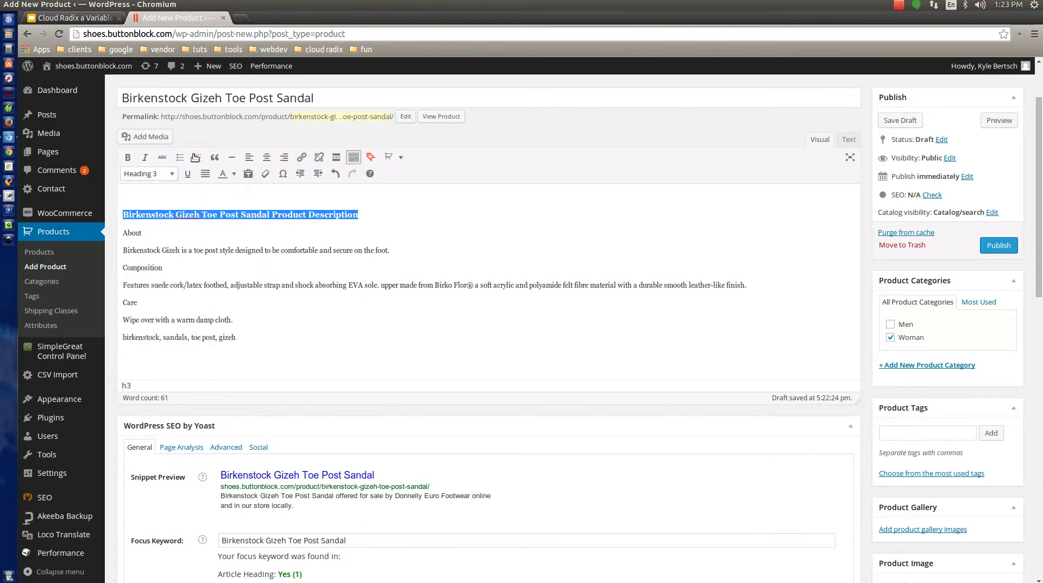
left_click(159, 193)
key("Delete")
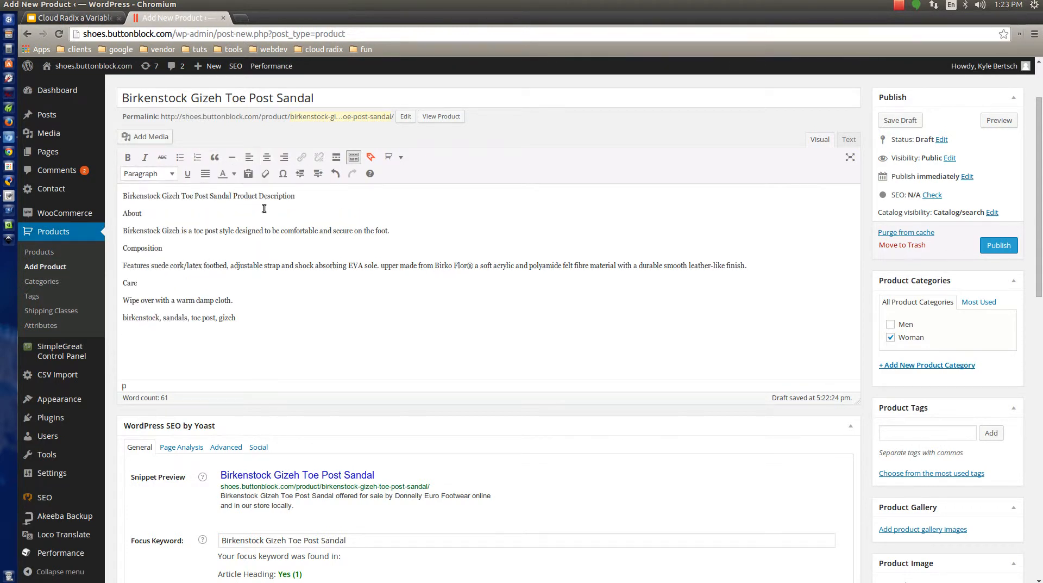
left_click(142, 175)
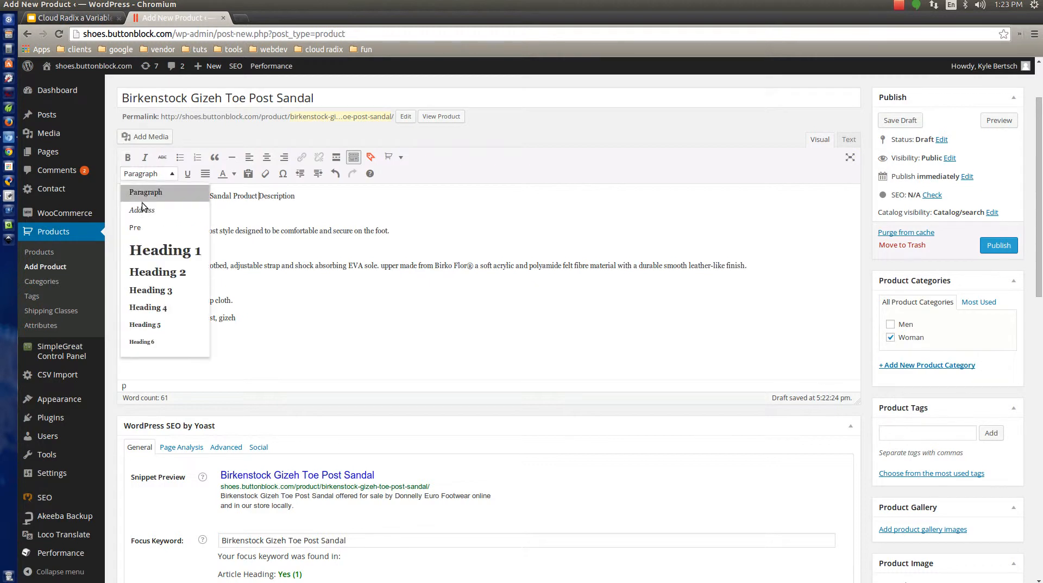
left_click(147, 289)
left_click(424, 226)
Step: Save the product as a draft
scroll(438, 295, "down", 5)
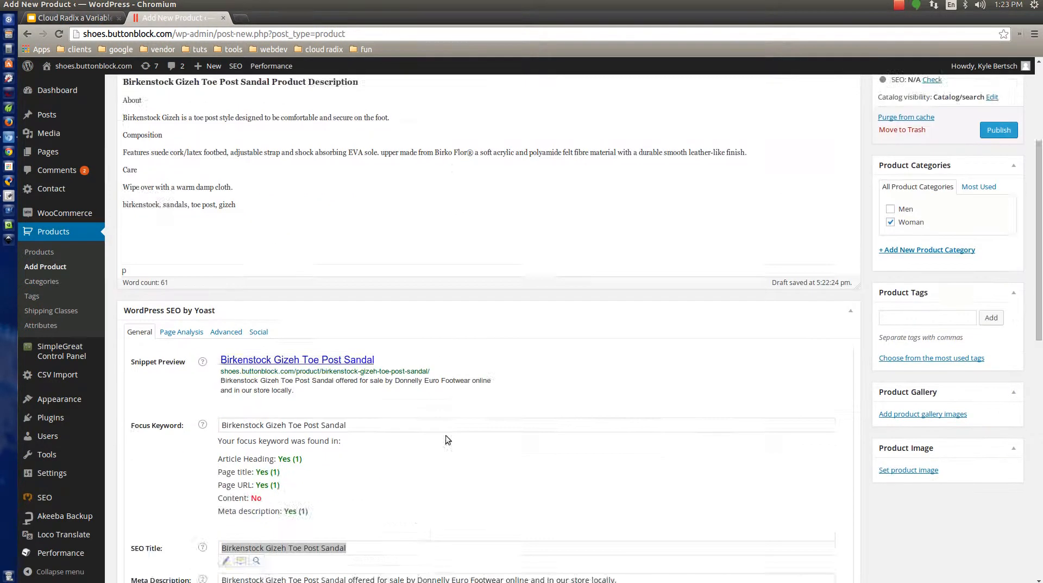
scroll(444, 437, "up", 5)
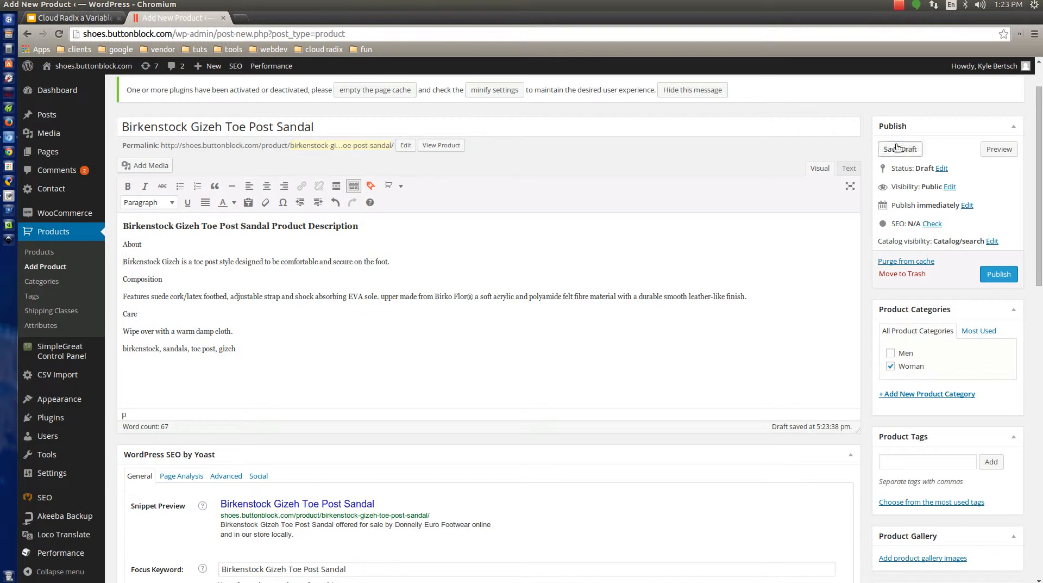
left_click(901, 149)
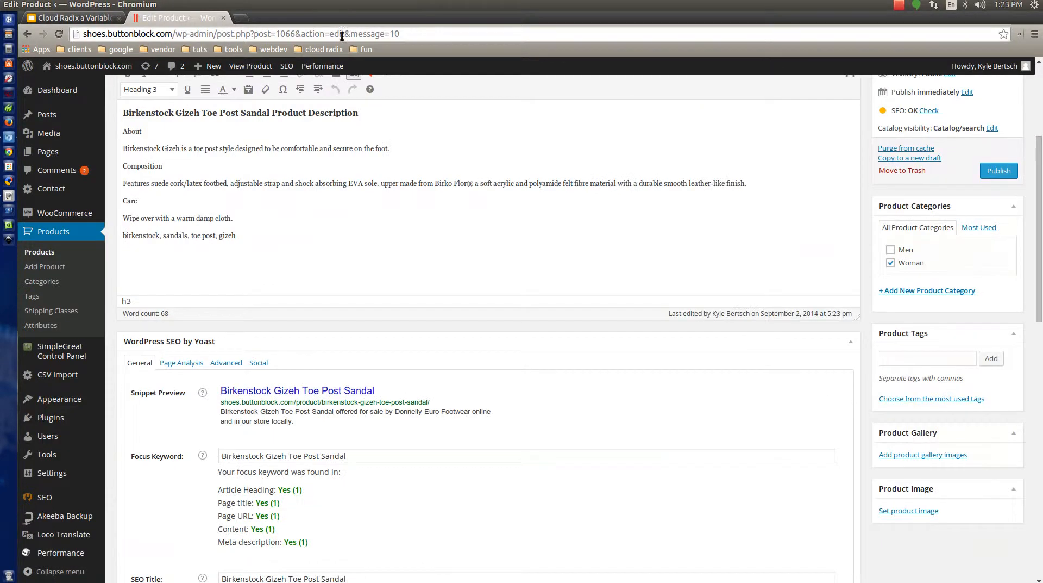
Step: Copy the line "birkenstock, sandals, toe post, gizeh" from the gedit notes and add it as product tags in the Chromium product editor
key("alt+Tab")
key("alt+Tab")
key("alt+Tab")
key("alt+Tab")
key("alt+Tab")
key("alt+Tab")
key("alt+Tab")
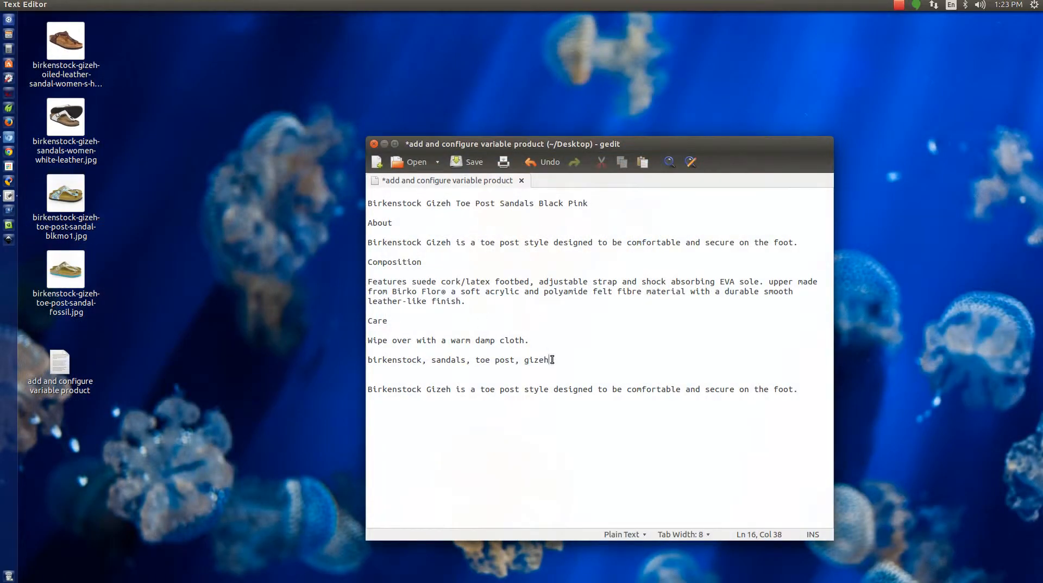
left_click_drag(552, 360, 368, 360)
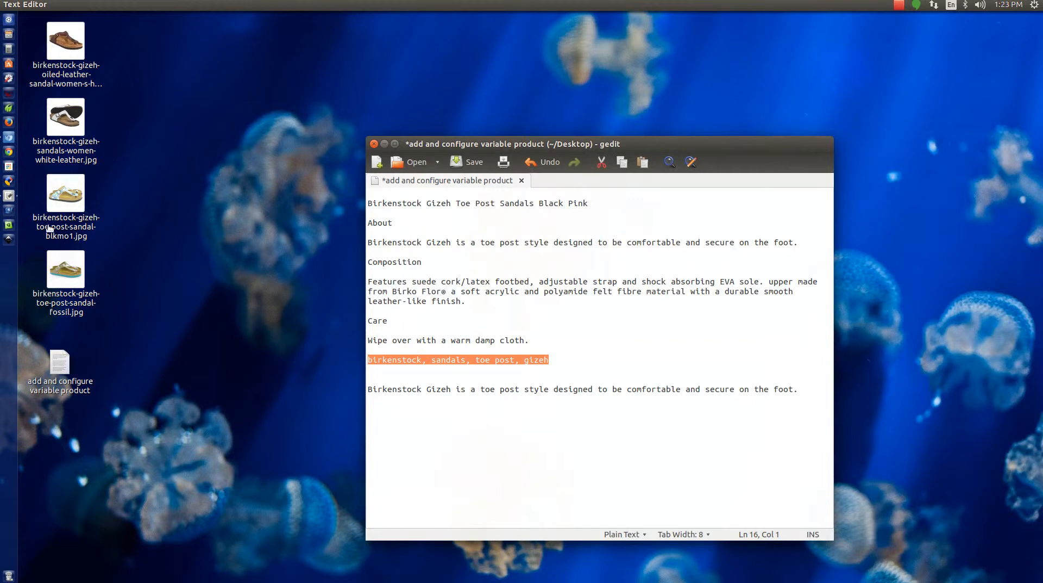
left_click(9, 137)
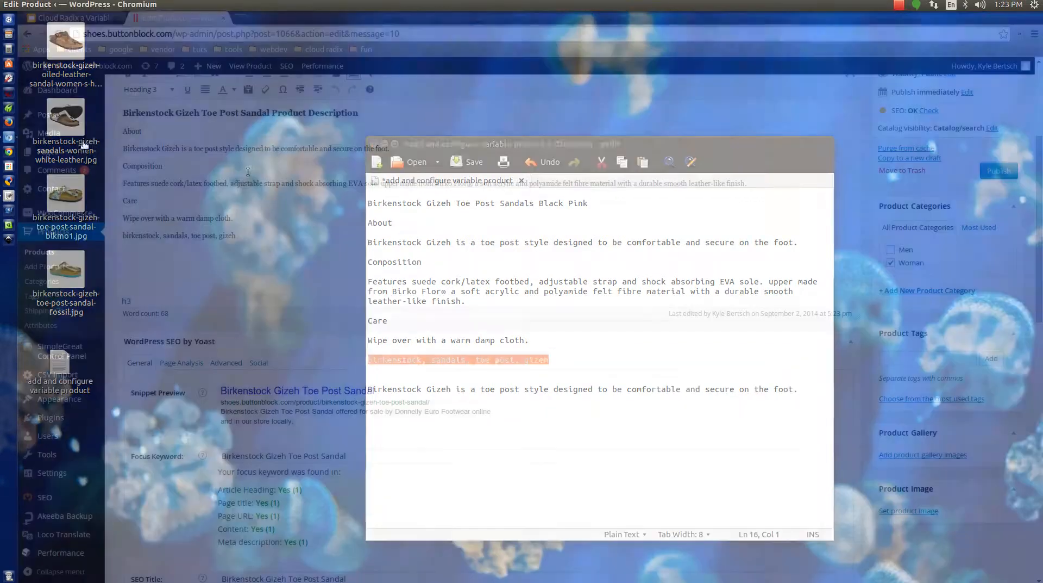
left_click(913, 358)
type("birkenstock, sandals, toe post, gizeh")
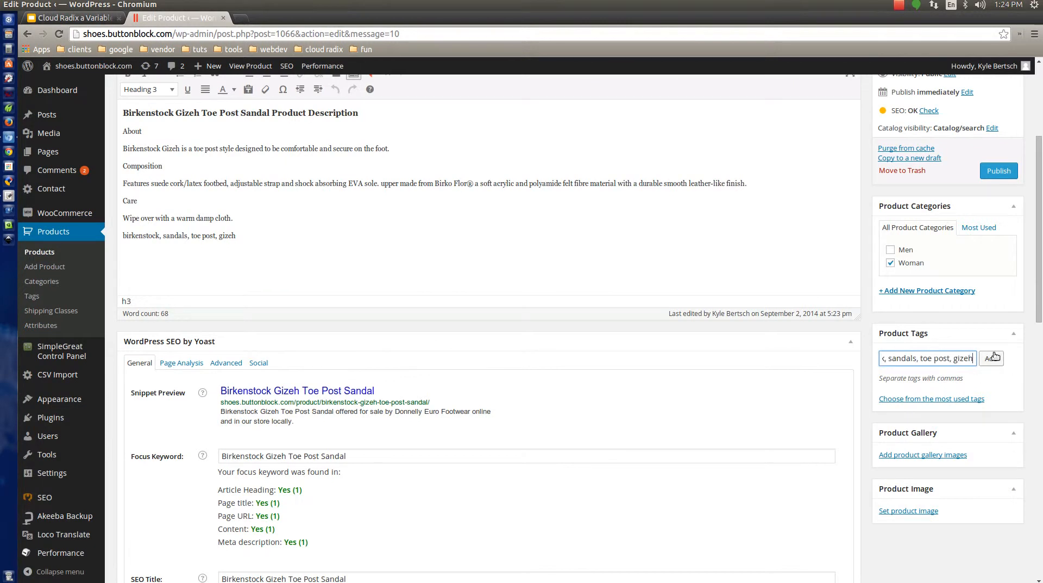
left_click(991, 358)
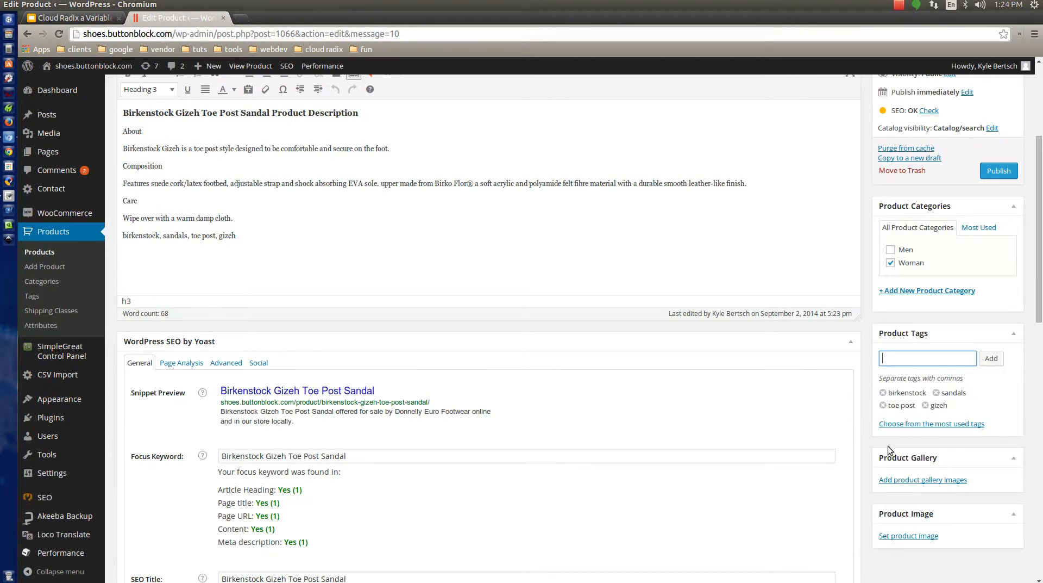
Step: Upload birkenstock-gizeh-oiled-leather-sandal-women-s-habana-front.jpg from the Desktop for use as the product image
scroll(914, 451, "down", 3)
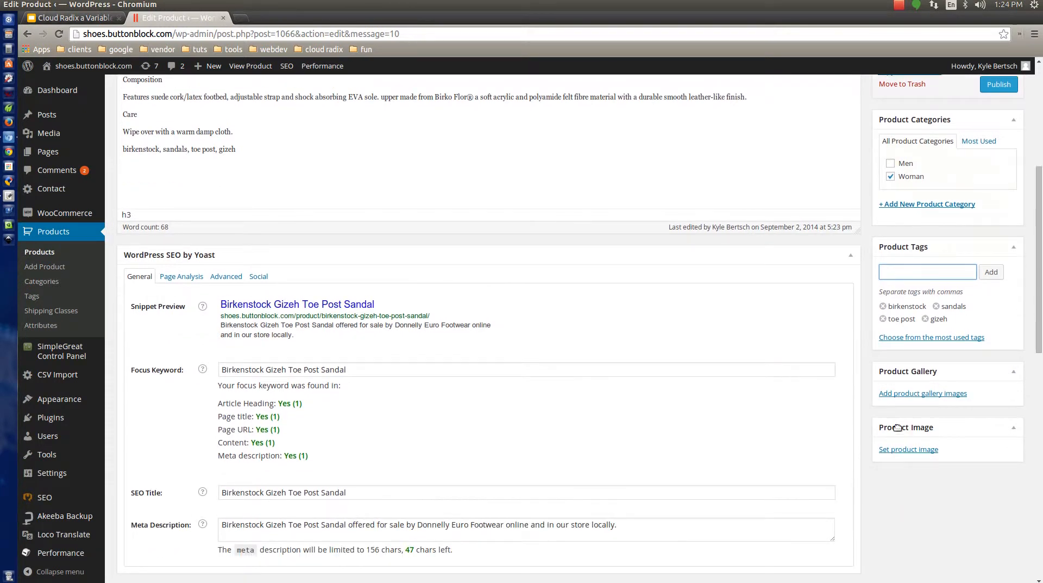
left_click(915, 450)
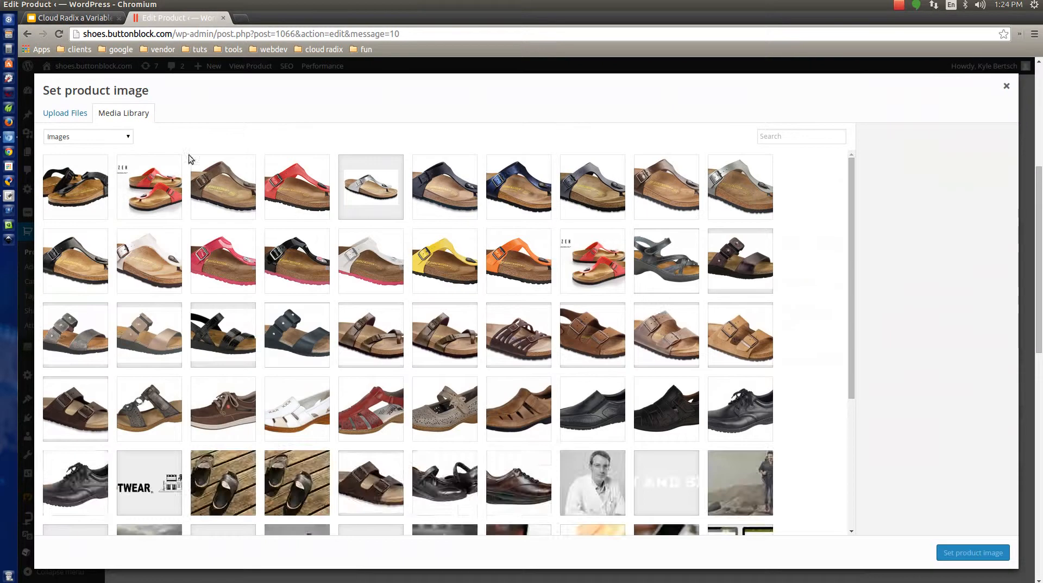
left_click(76, 113)
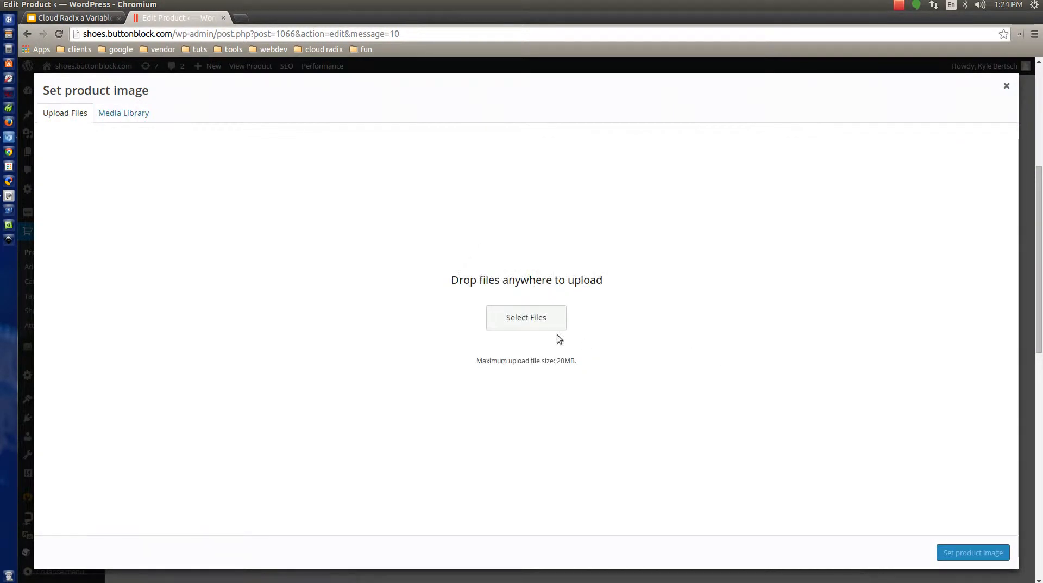
left_click(531, 315)
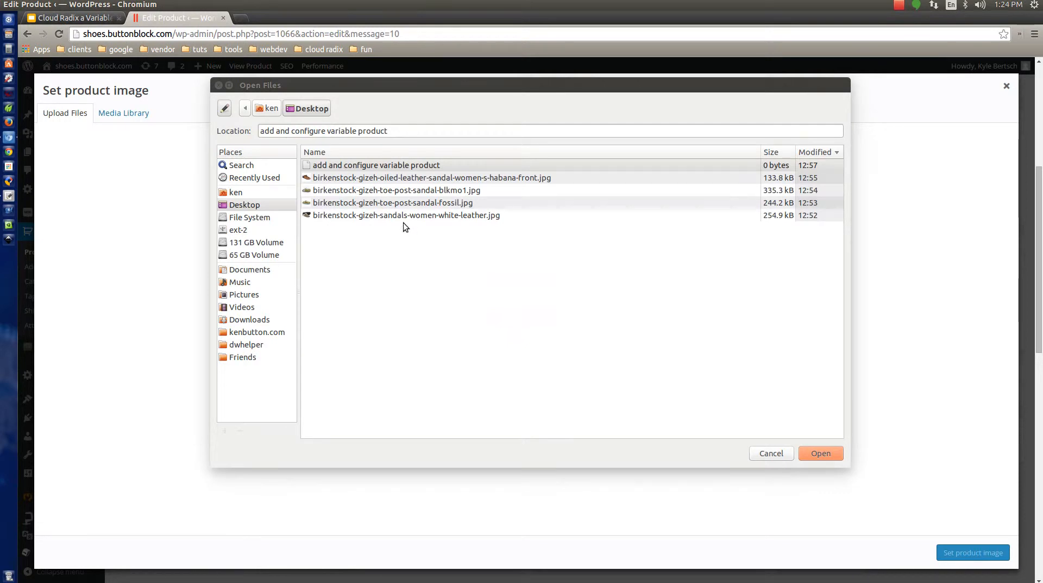
left_click(455, 178)
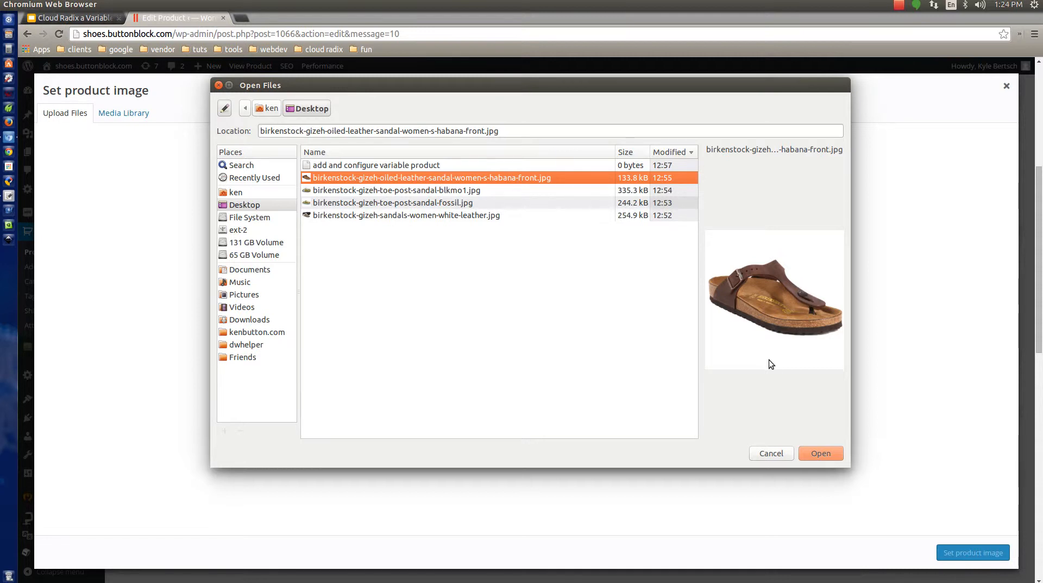
left_click(821, 453)
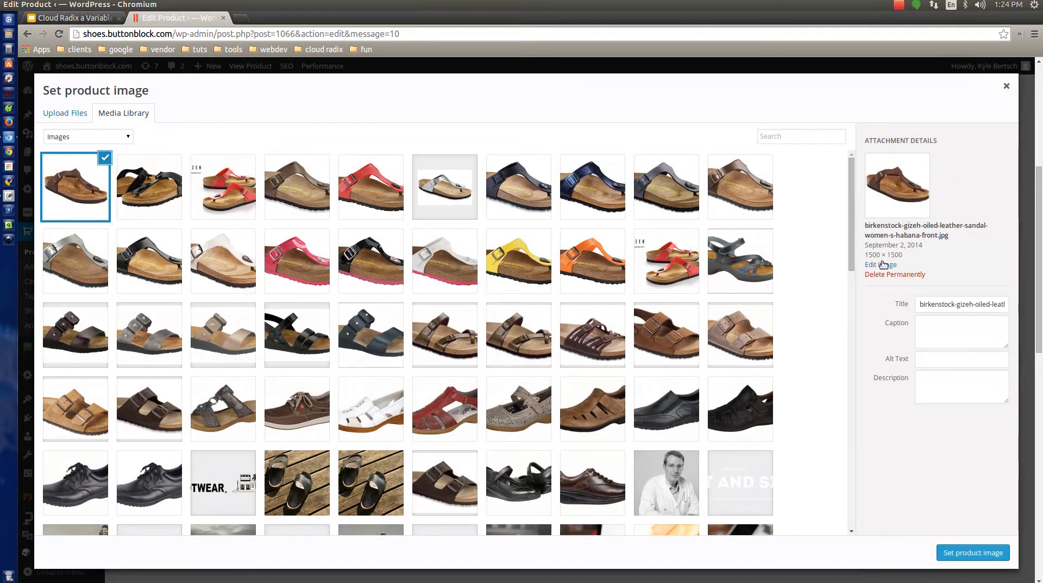
Step: Set the uploaded image's title to "Birkenstock Gizeh Oiled Leather Women's Sandal"
triple_click(968, 301)
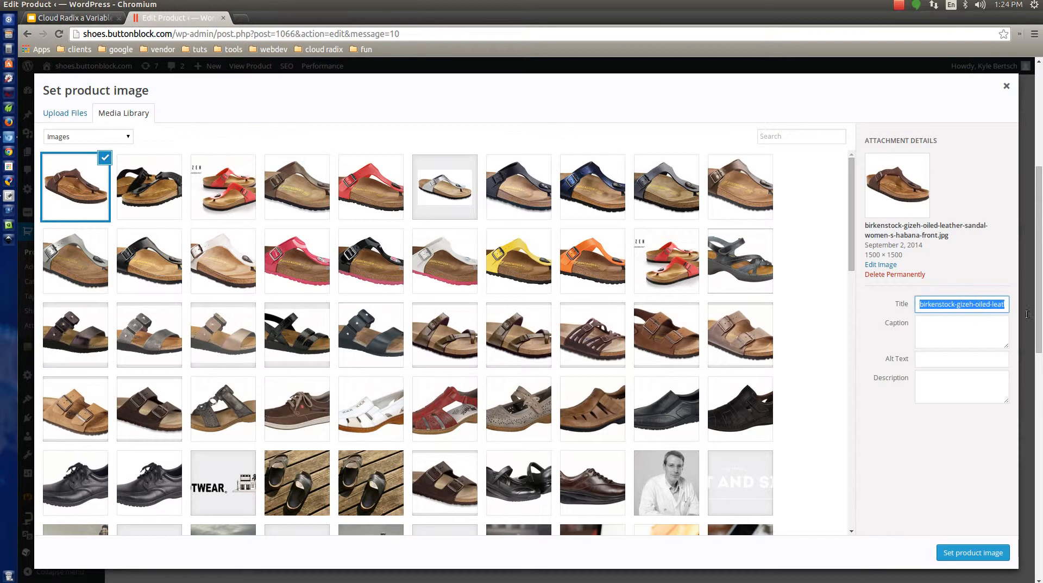
type("Birkenstock")
key("BackSpace")
key("BackSpace")
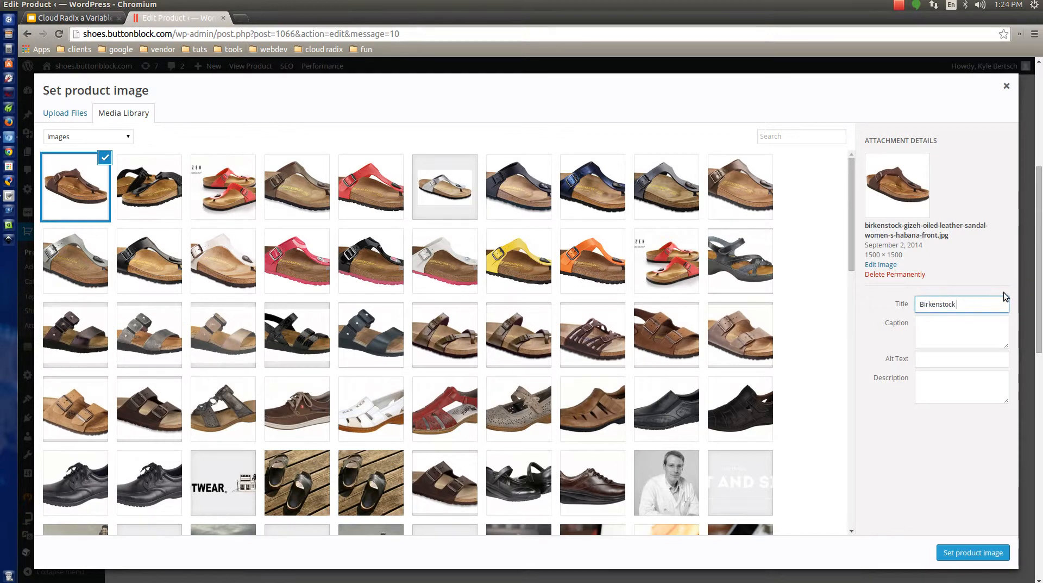
type("Giz")
type("ther Sandal")
key("BackSpace")
key("BackSpace")
key("BackSpace")
key("BackSpace")
key("BackSpace")
key("BackSpace")
key("BackSpace")
type("Women's s")
key("BackSpace")
type("Sandal")
Step: Copy the image title into its caption, alt text and description, and set the image as the product image
key("ctrl+a")
key("ctrl+c")
left_click(964, 321)
key("ctrl+v")
left_click(934, 356)
key("ctrl+v")
left_click(943, 389)
key("ctrl+v")
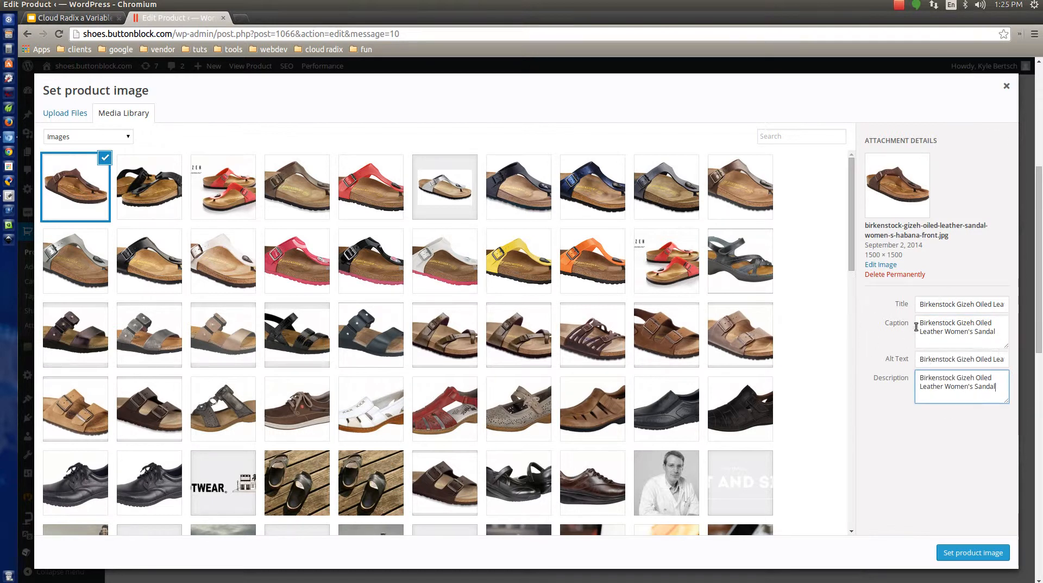
left_click(974, 552)
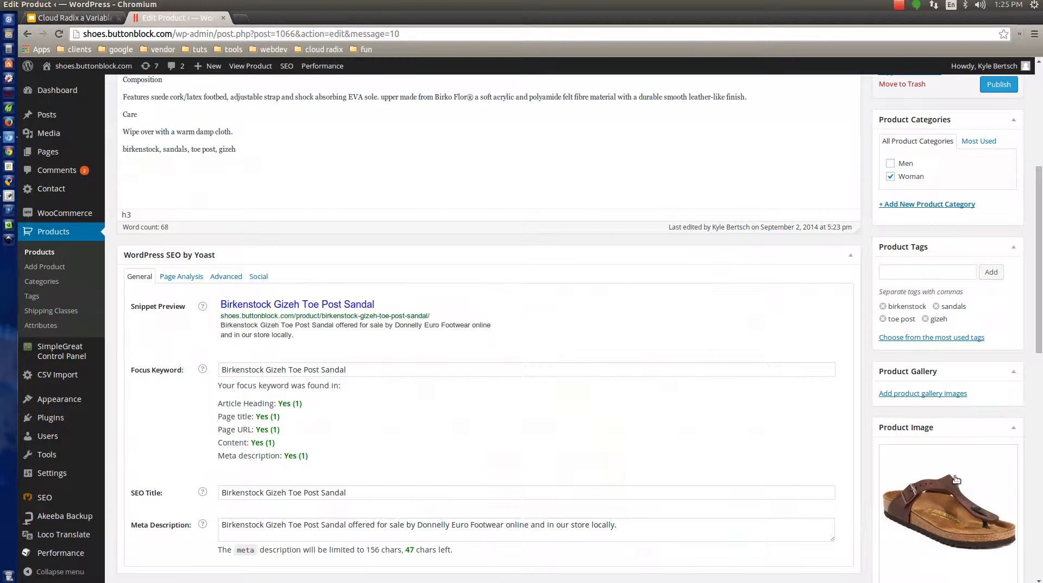
Step: Upload birkenstock-gizeh-toe-post-sandal-blkmo1.jpg, birkenstock-gizeh-toe-post-sandal-fossil.jpg and birkenstock-gizeh-sandals-women-white-leather.jpg from the Desktop for the product gallery
scroll(966, 482, "down", 4)
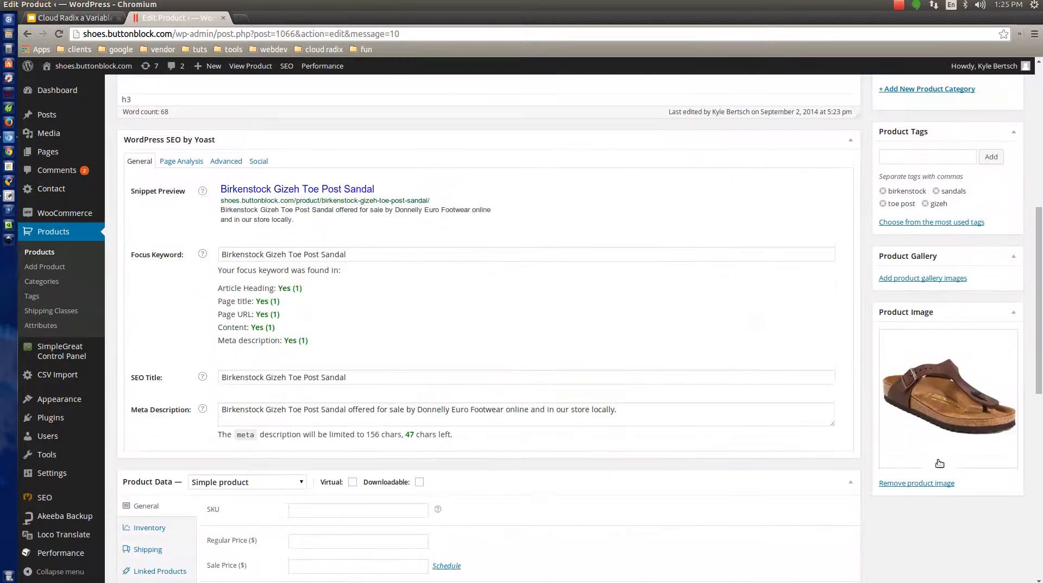
left_click(925, 279)
left_click(85, 117)
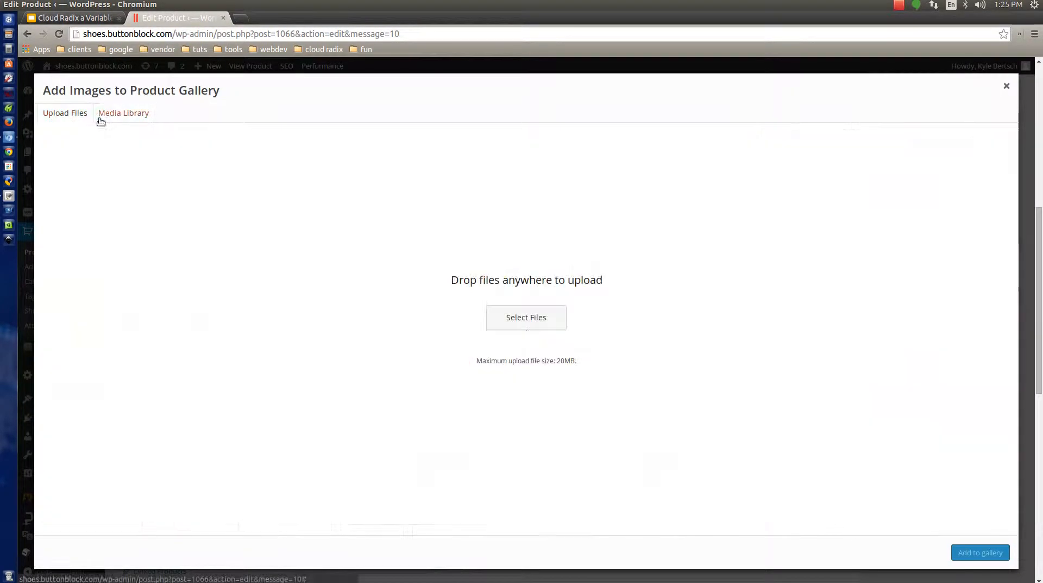
left_click(533, 323)
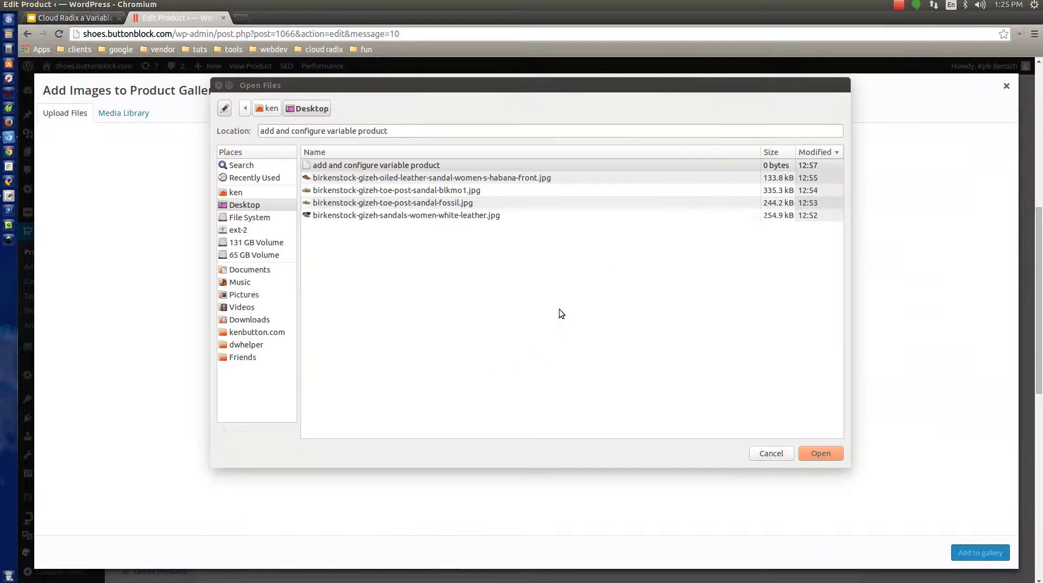
left_click(403, 192)
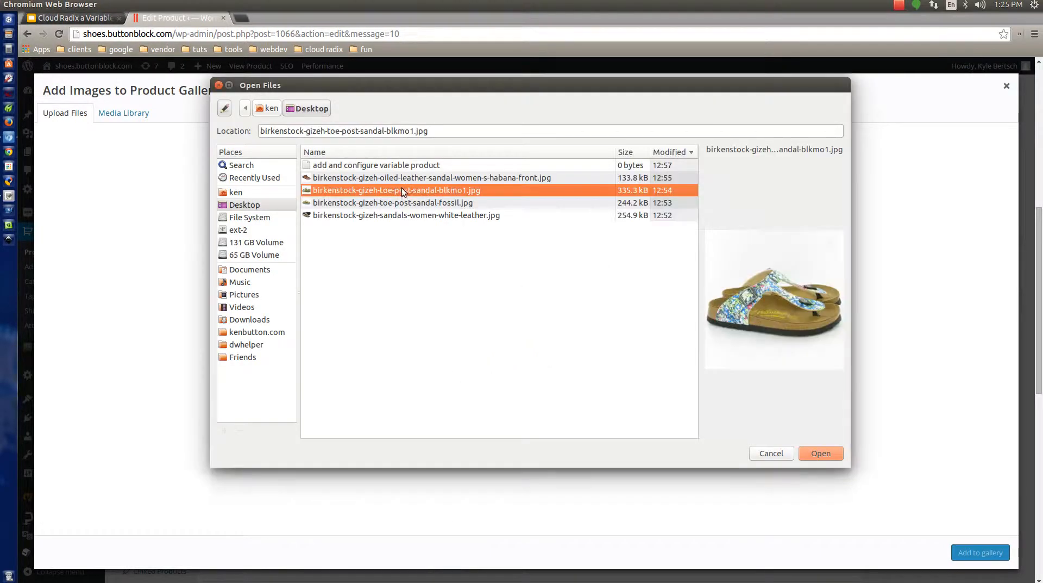
left_click(379, 216, "shift")
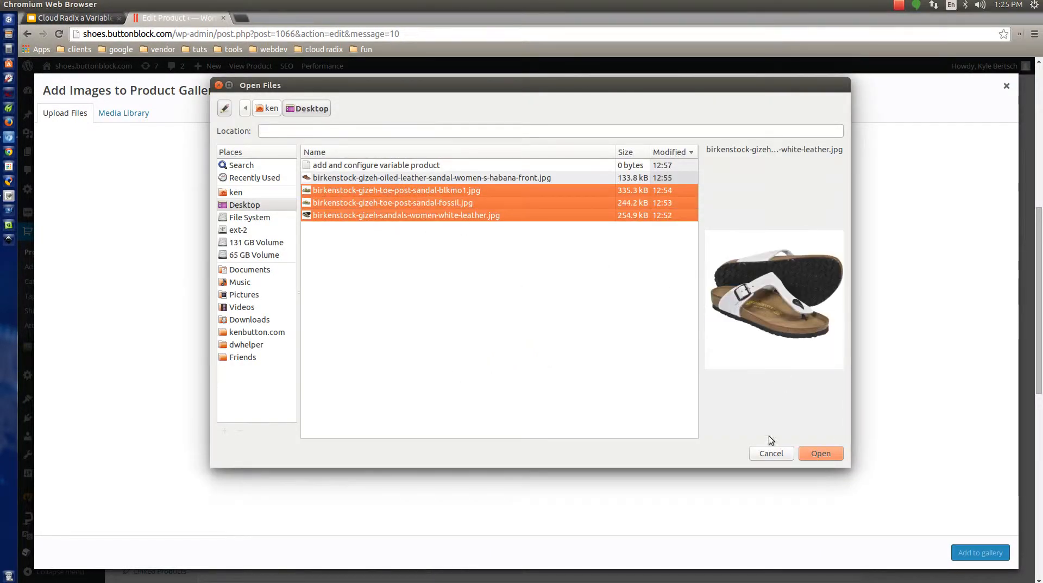
left_click(819, 453)
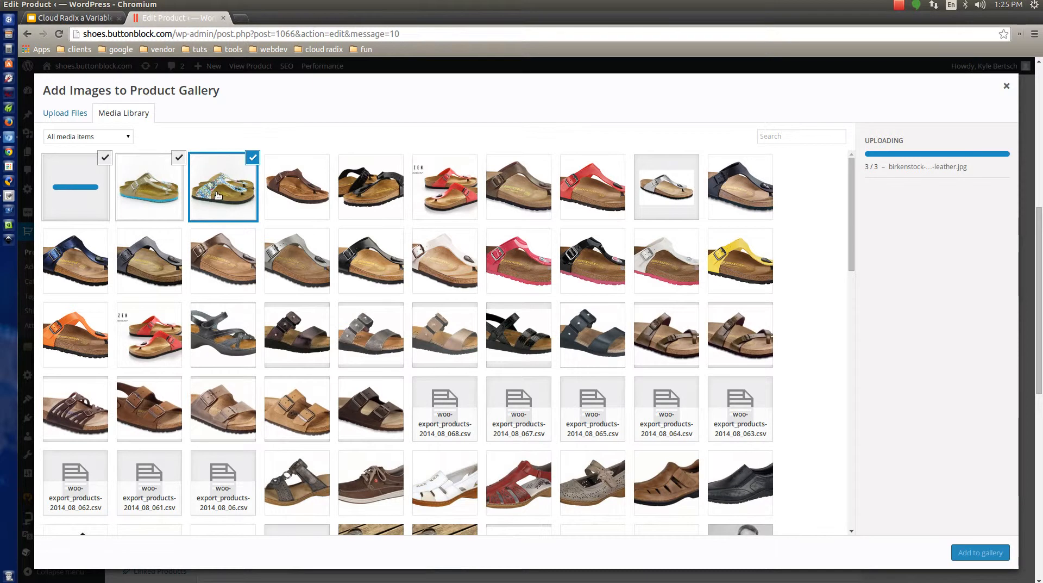
Step: Check the attachment details of the uploaded sandal images and add all three to the product gallery
left_click(160, 191)
left_click(956, 295)
left_click(205, 203)
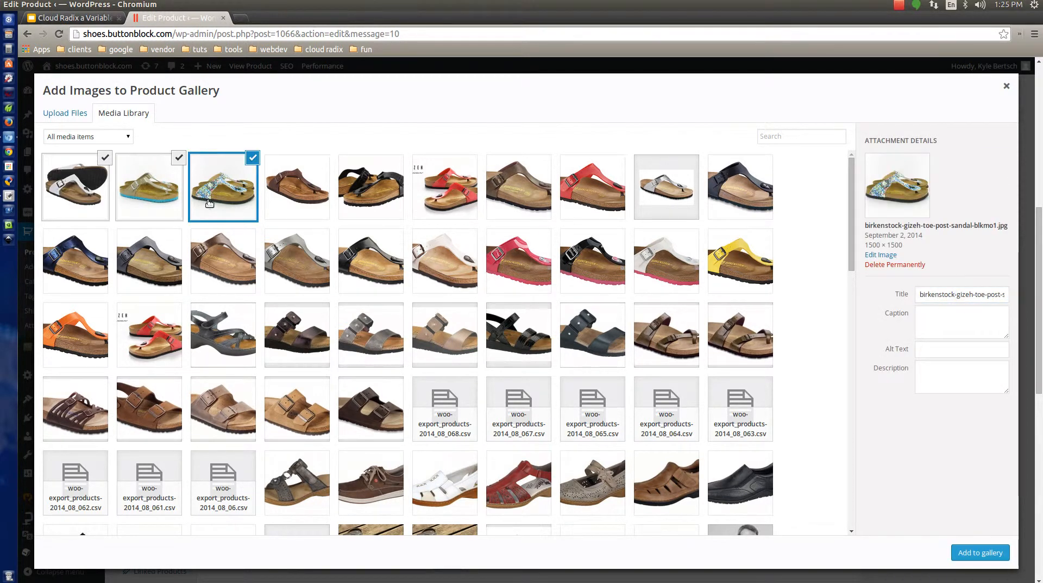
left_click(973, 295)
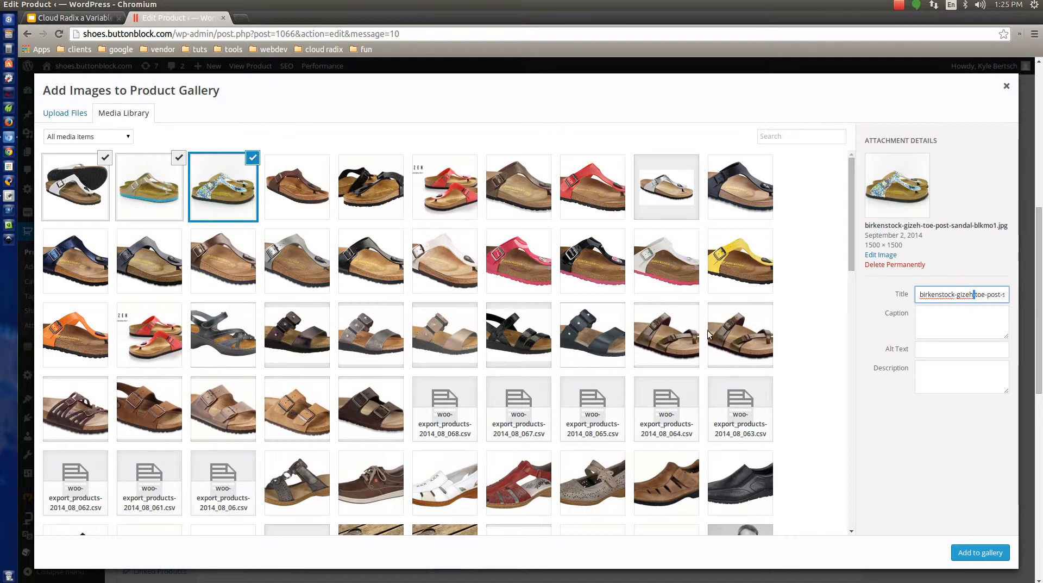
left_click(75, 175)
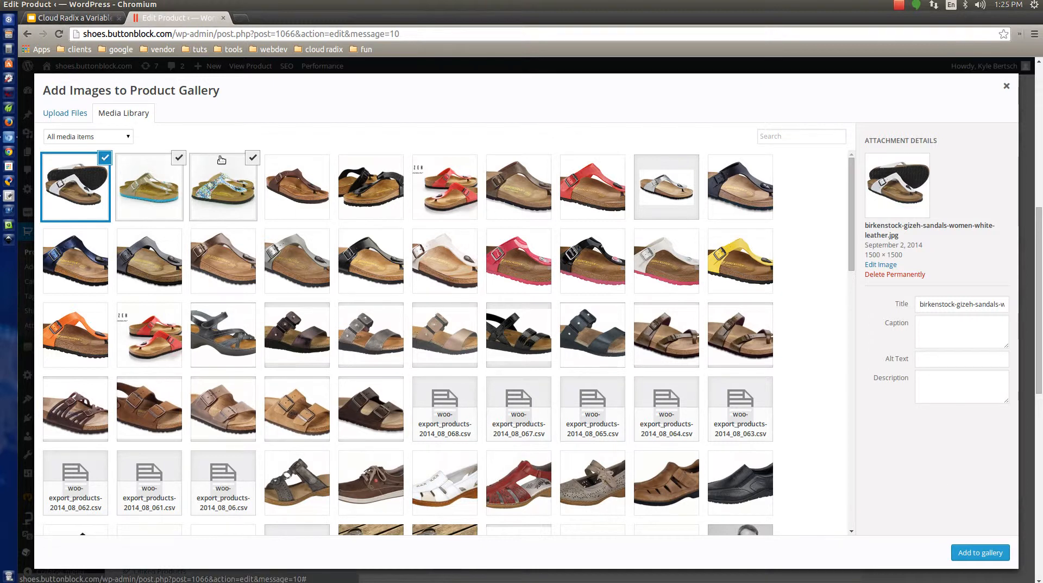
left_click(980, 551)
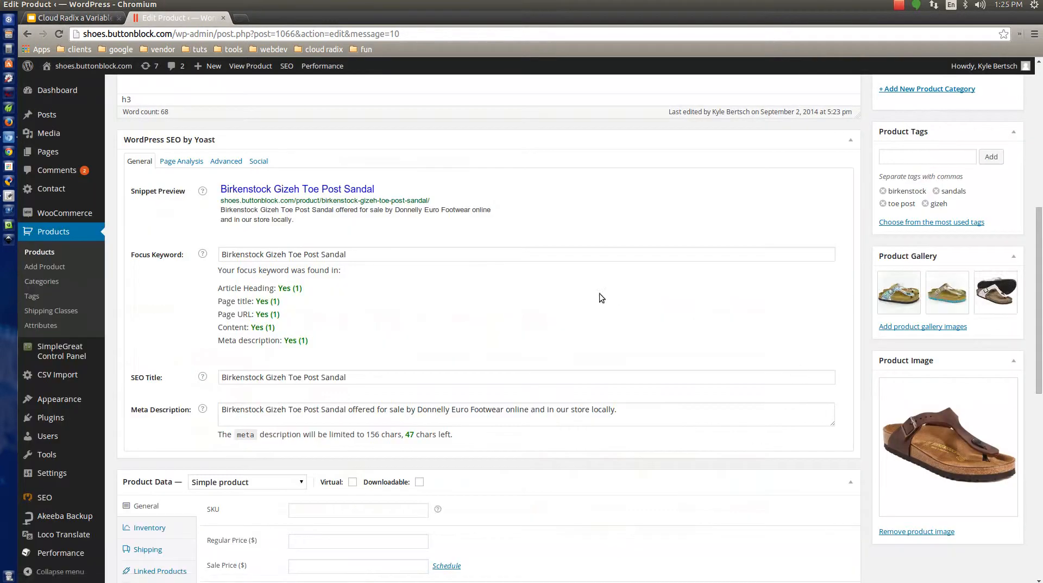
Step: Change the product type in the product data to Variable product
scroll(720, 421, "down", 4)
scroll(669, 424, "down", 4)
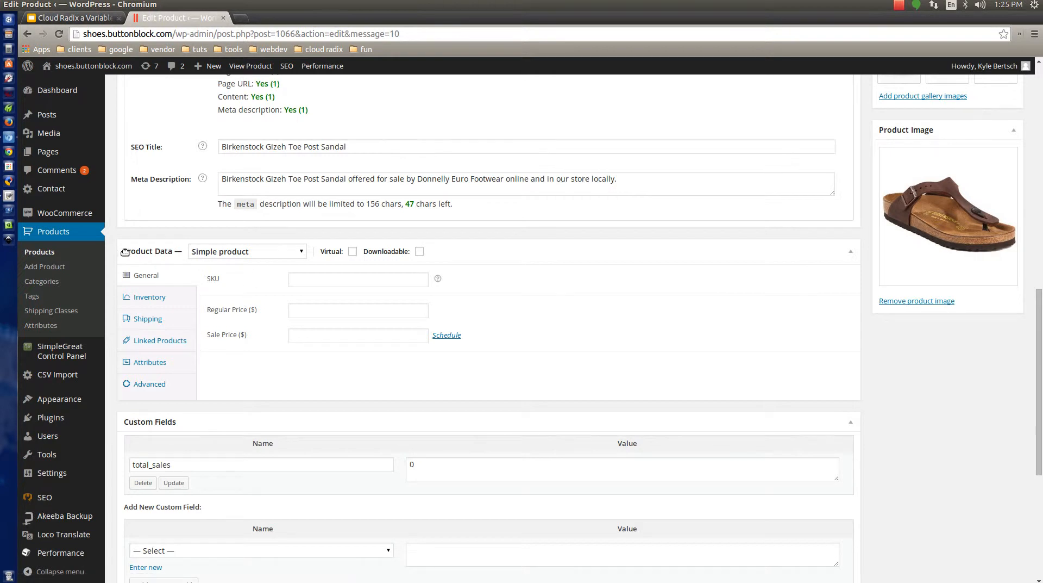
left_click(275, 254)
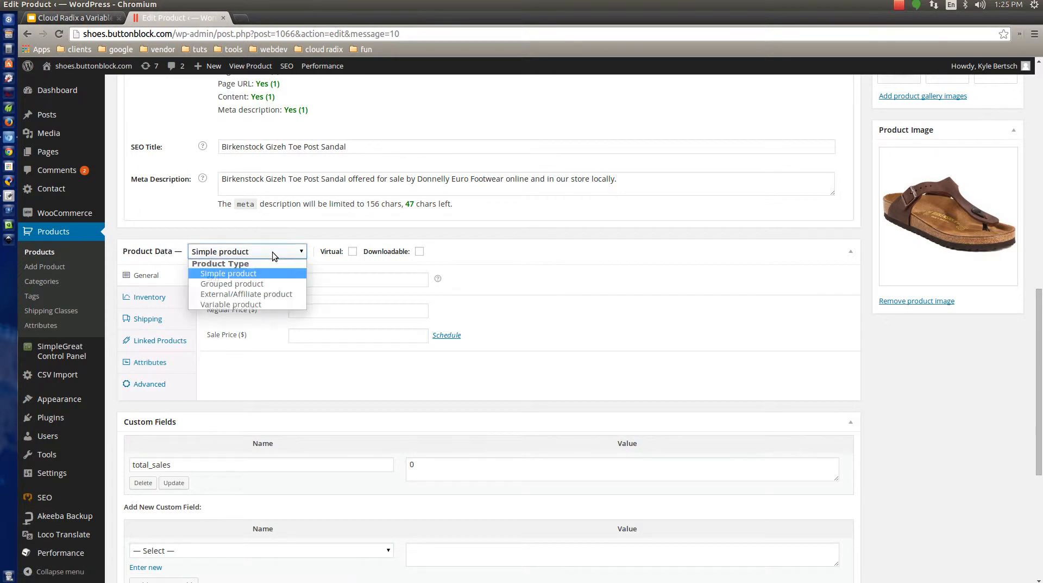
left_click(244, 304)
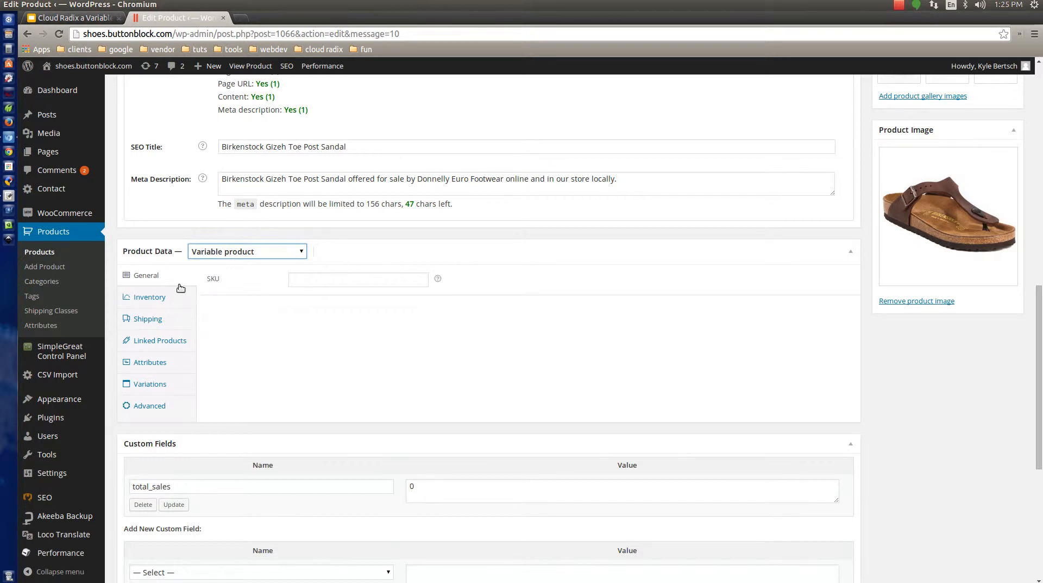
Step: Add the Width and Size attributes to the product
left_click(177, 363)
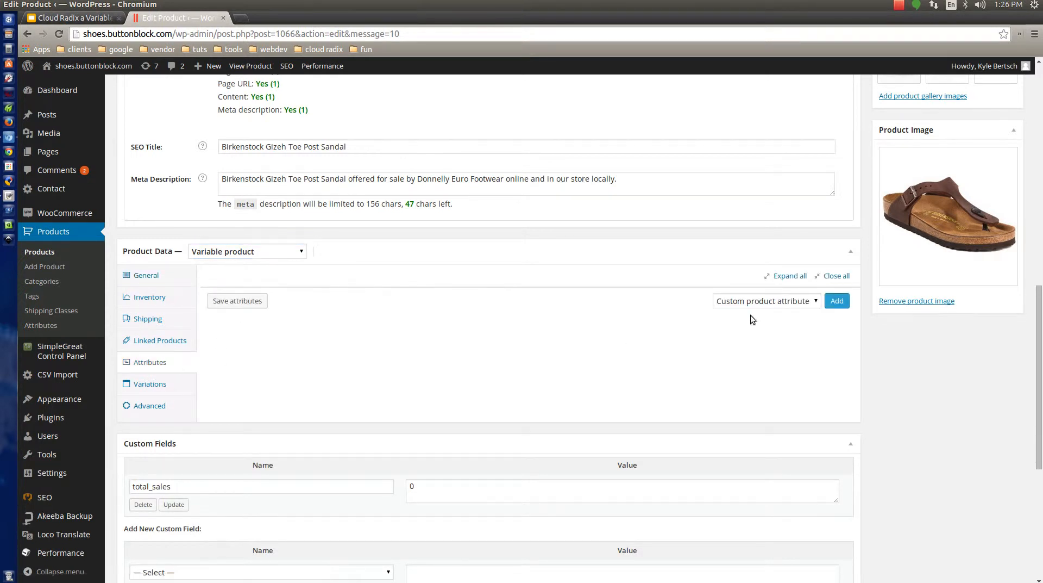
left_click(807, 303)
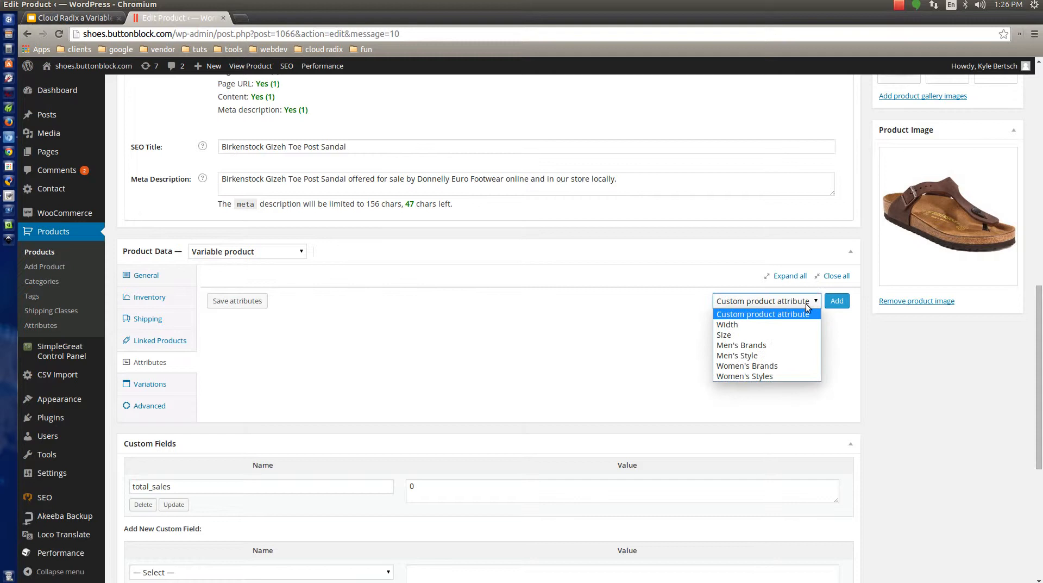
left_click(783, 325)
left_click(837, 301)
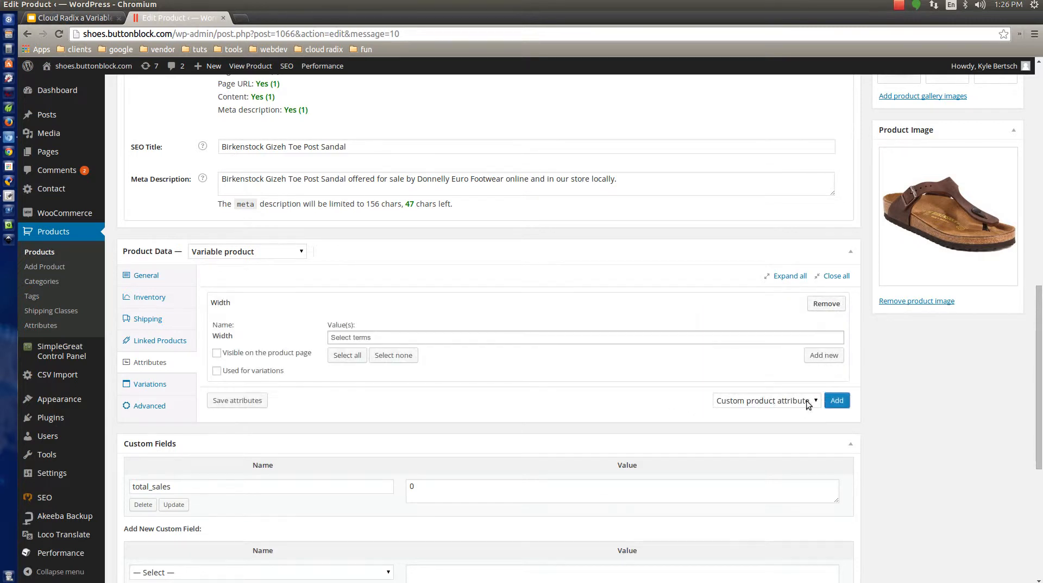
left_click(807, 401)
left_click(728, 431)
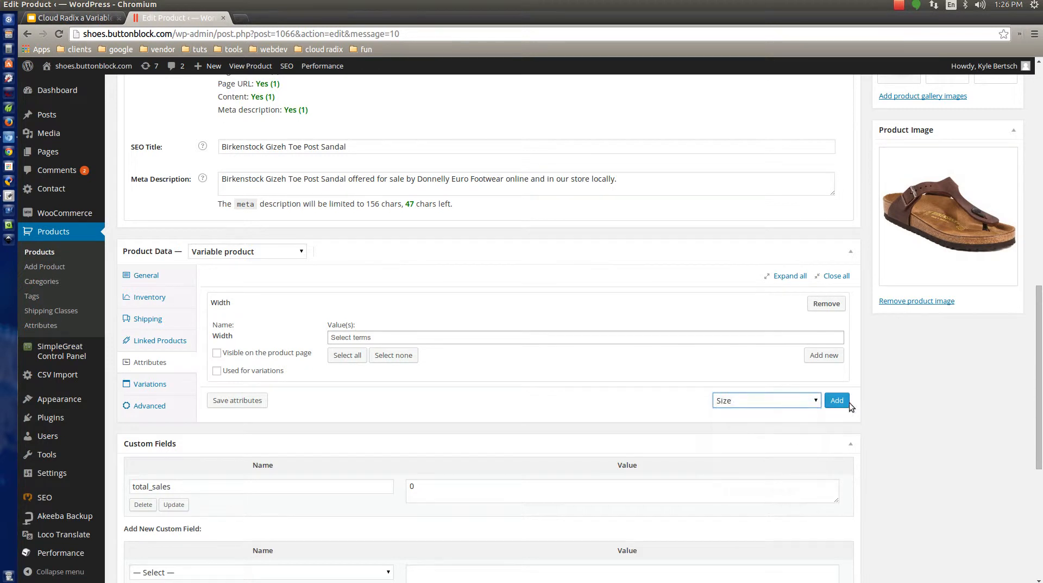
left_click(841, 403)
Step: Add the Women's Brands and Women's Styles attributes to the product
scroll(789, 423, "down", 4)
left_click(804, 380)
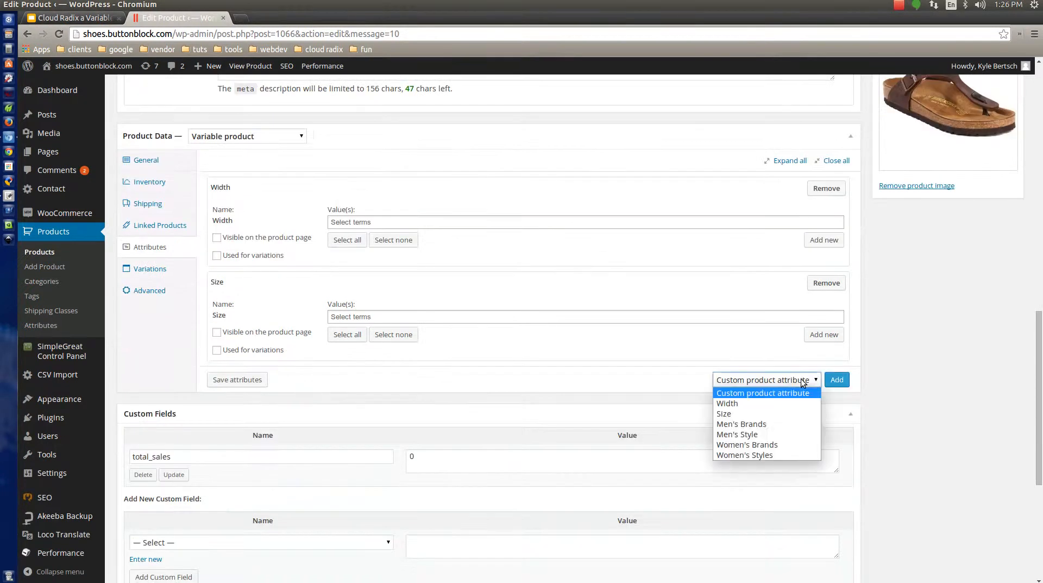
left_click(769, 445)
left_click(836, 379)
scroll(789, 383, "down", 4)
left_click(788, 359)
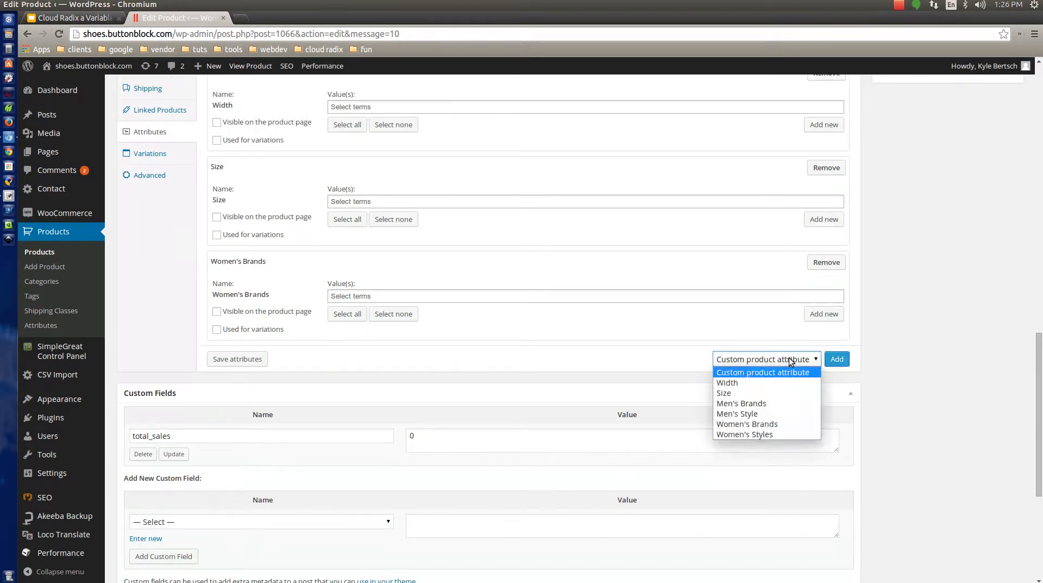
left_click(771, 434)
left_click(838, 359)
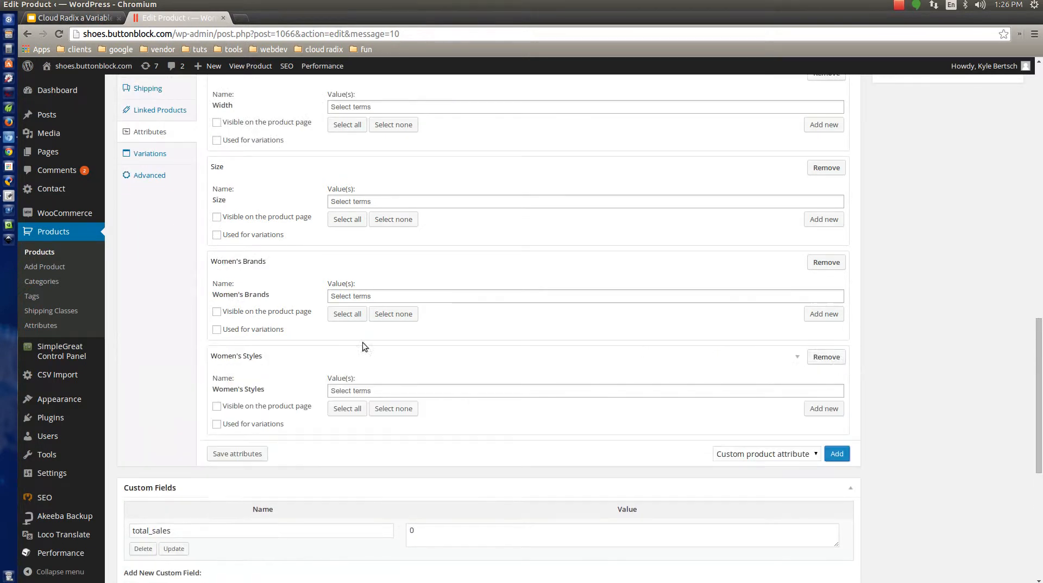
Step: Give the Width attribute all its terms and make it visible on the product page and used for variations
scroll(449, 367, "up", 3)
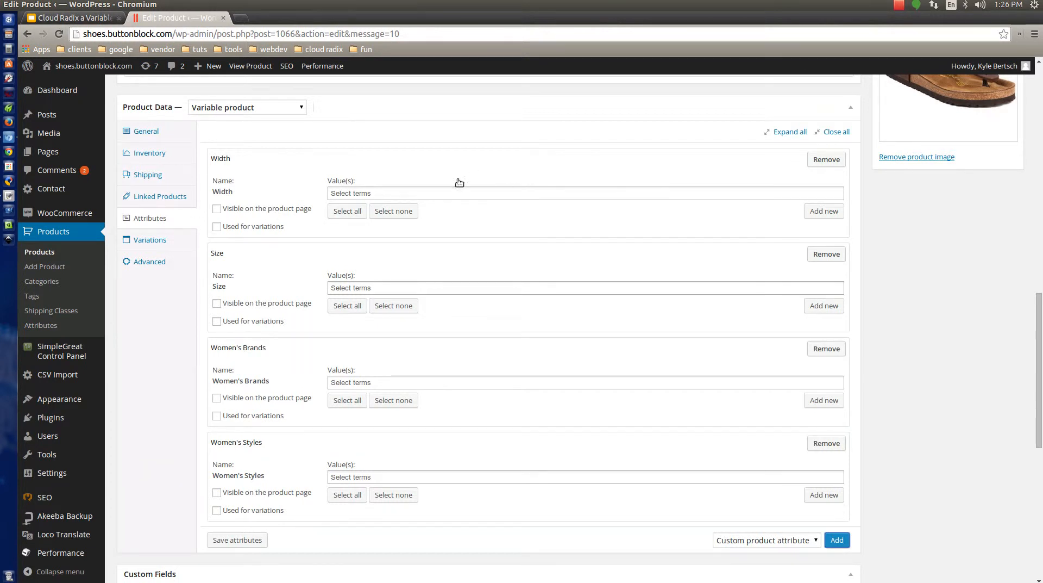
left_click(350, 215)
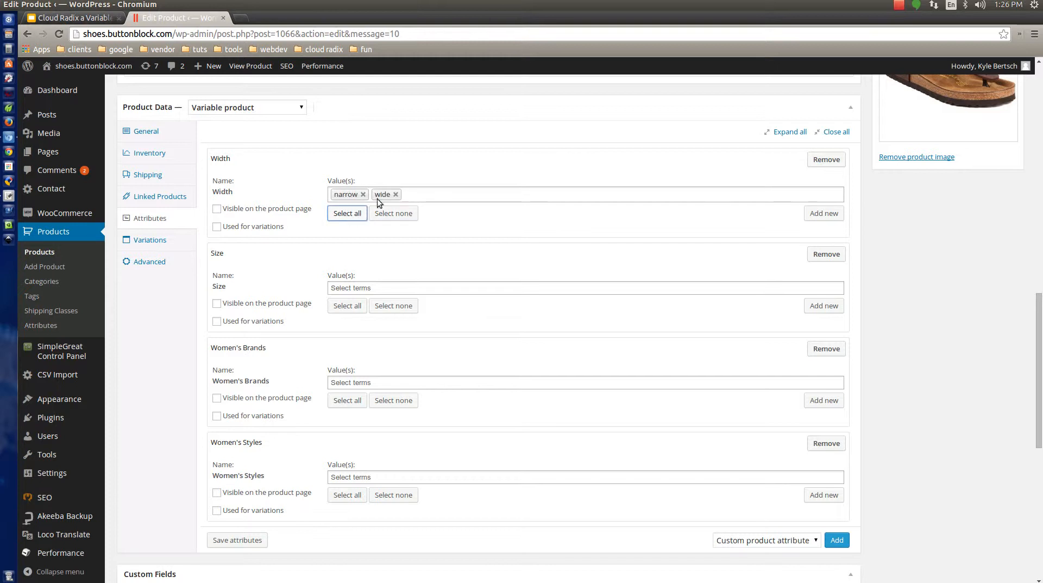
left_click(217, 208)
left_click(217, 227)
Step: Give the Size attribute all its terms and make it visible on the product page and used for variations
left_click(348, 305)
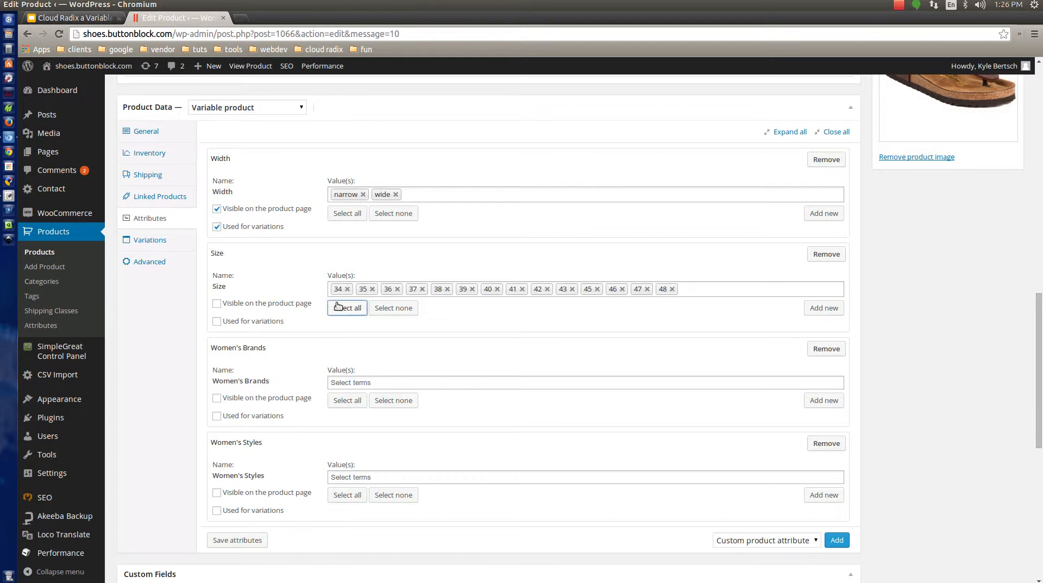
left_click(216, 303)
left_click(216, 322)
Step: Assign Birkenstock to Women's Brands and Sandals to Women's Styles, and save the attributes
left_click(388, 382)
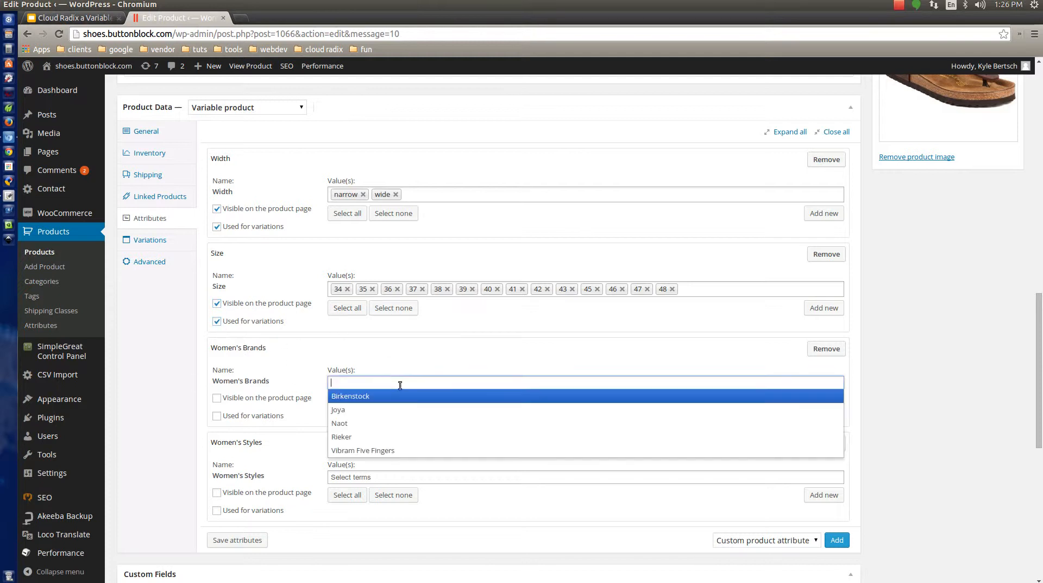
left_click(363, 396)
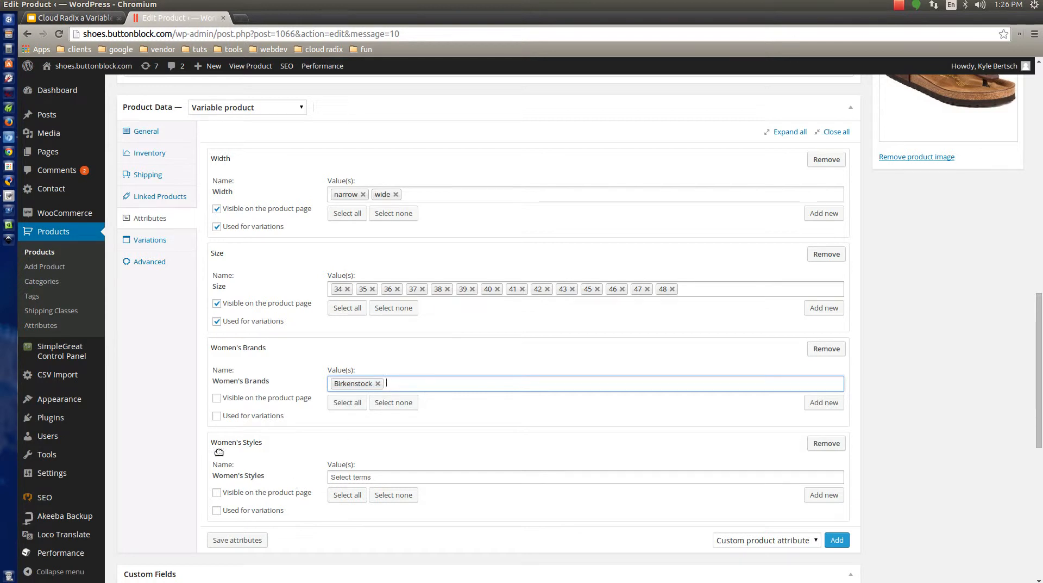
scroll(264, 443, "down", 2)
left_click(351, 421)
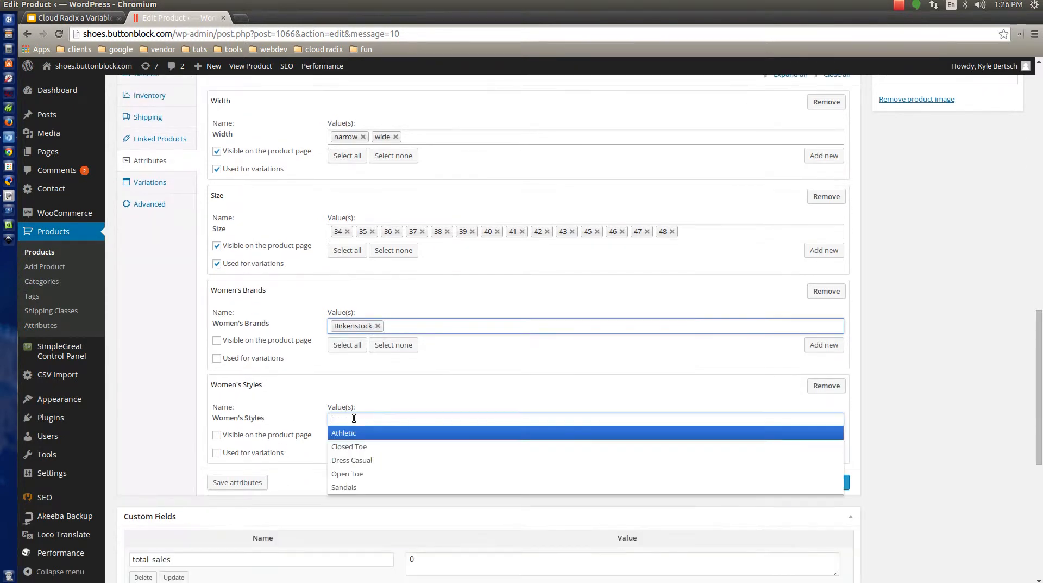
left_click(370, 487)
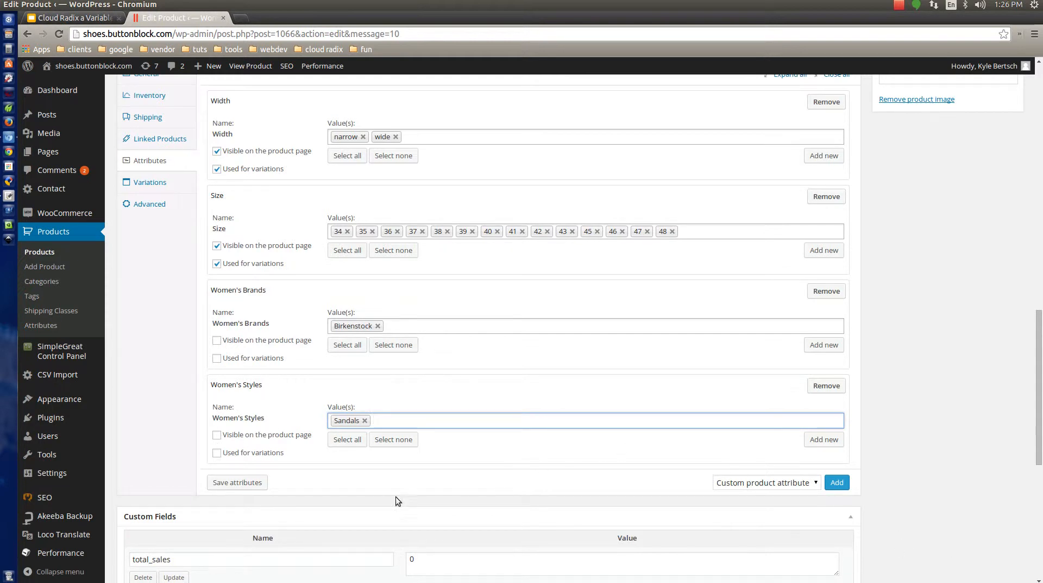
left_click(255, 484)
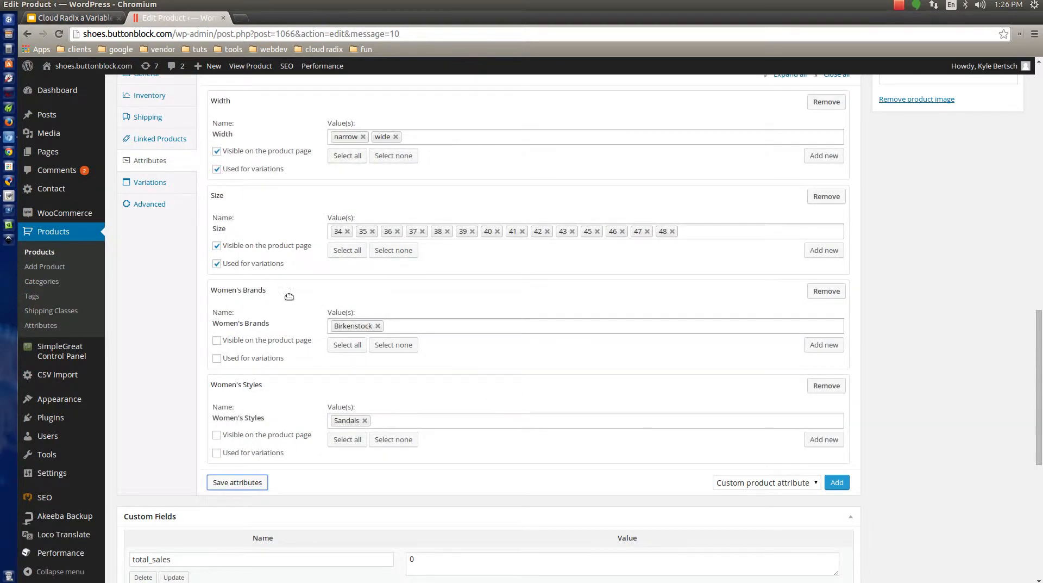
Step: Add a variation for any width and any size with the SKU 35235235
scroll(255, 234, "up", 3)
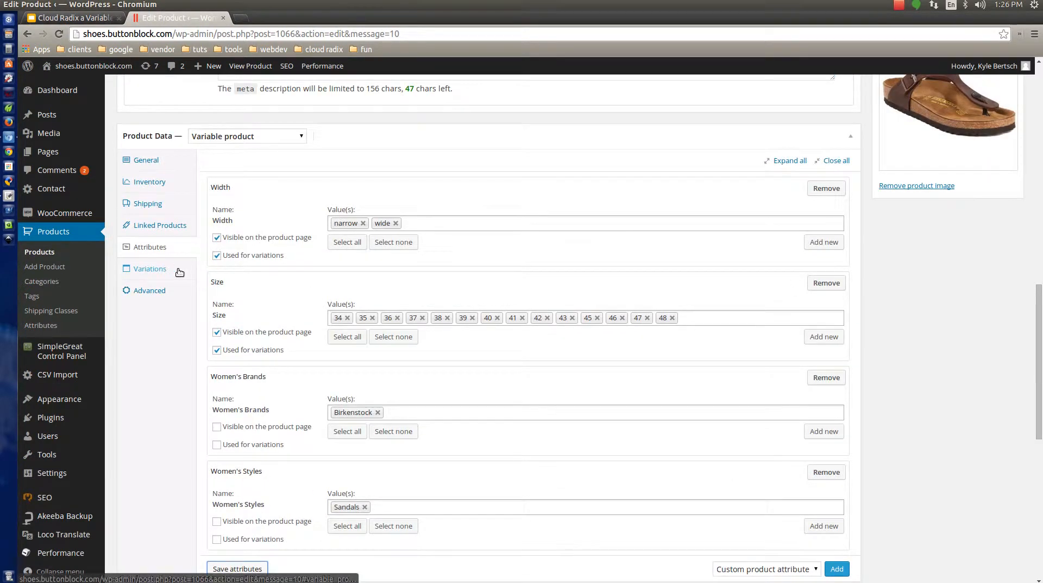
left_click(179, 272)
left_click(829, 194)
left_click(830, 194)
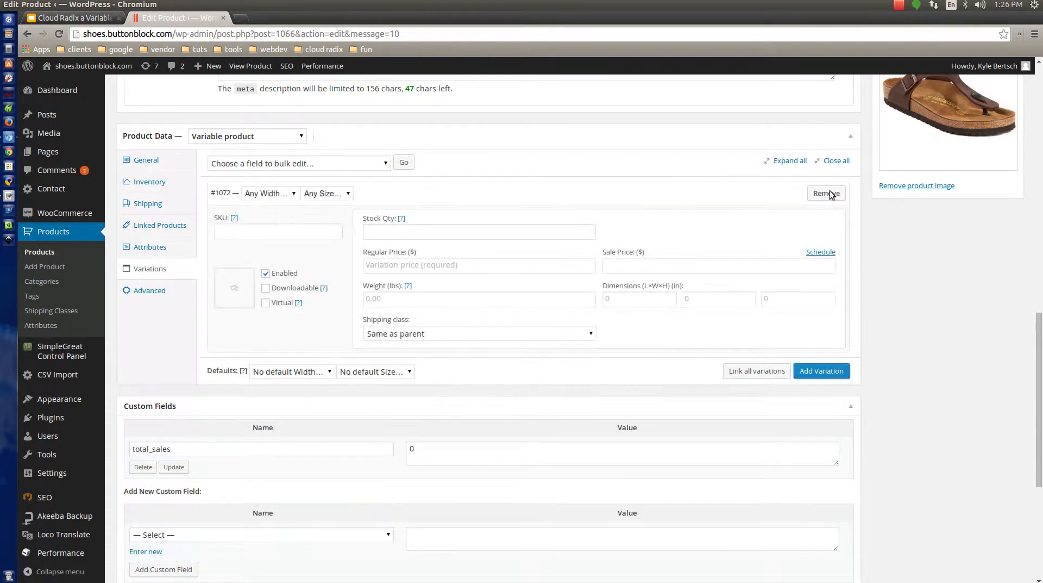
left_click(244, 231)
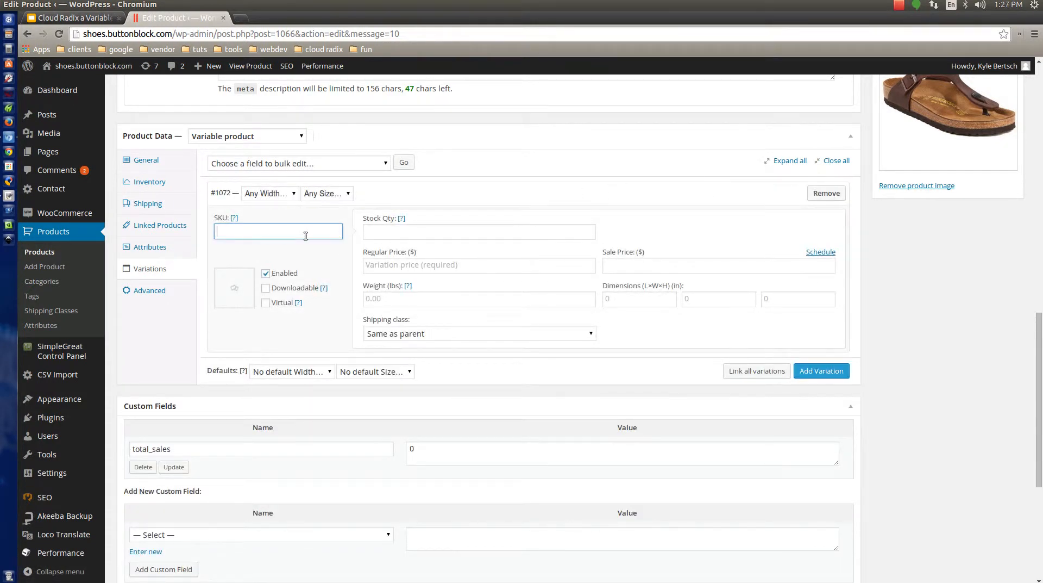
type("35235235")
Step: Set the variation's stock quantity to 17 and its regular price to 109.95, leaving the sale price empty
left_click(451, 234)
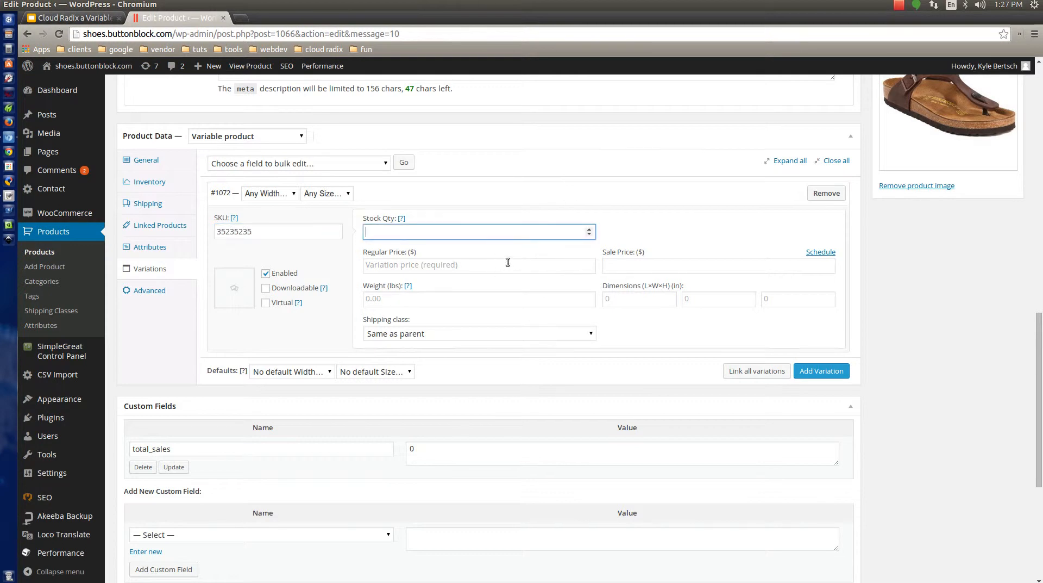
type("7")
type("1")
left_click(533, 265)
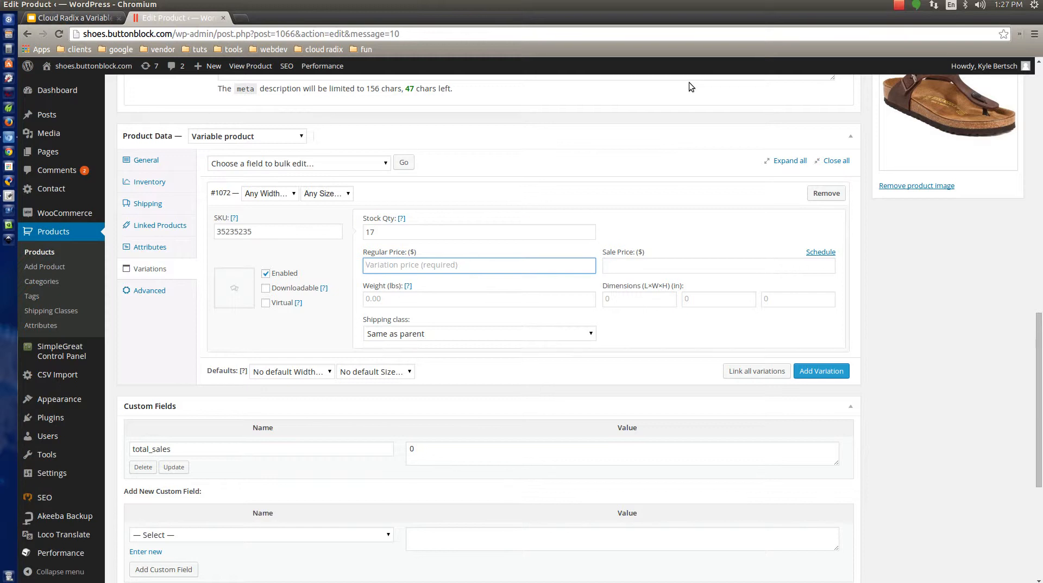
type("109.95")
left_click(678, 265)
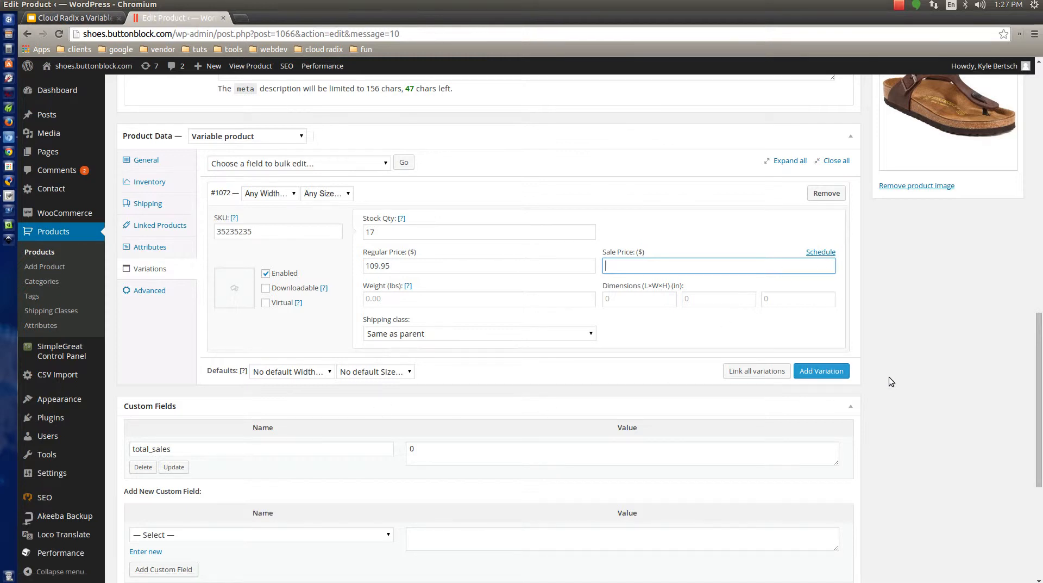
Step: Switch to the gedit notes and copy the last line, the sentence about the comfortable and secure toe post style
scroll(904, 395, "down", 5)
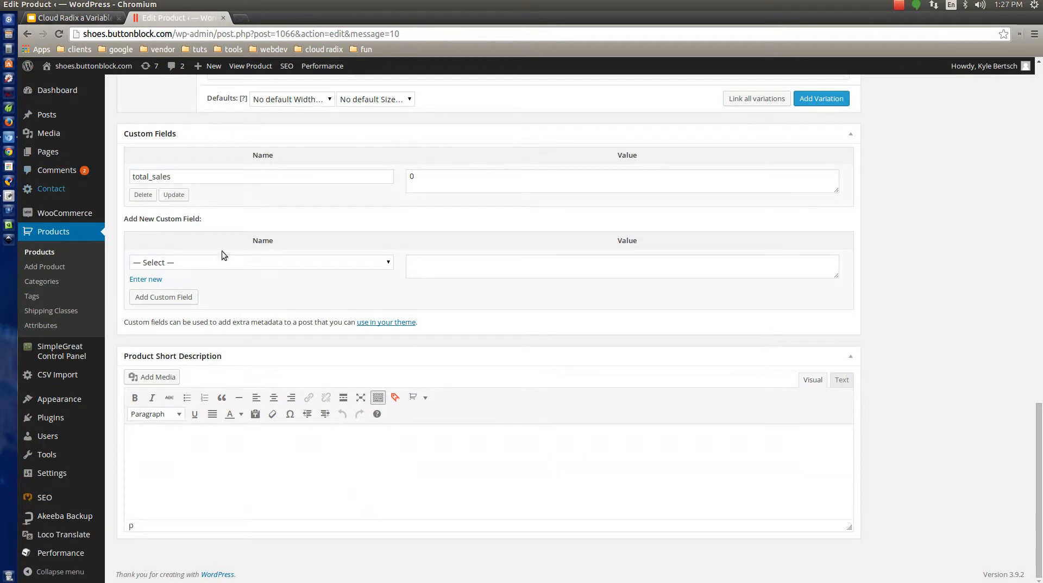
key("alt+Tab")
key("alt+Tab")
key("alt+Tab")
triple_click(486, 387)
right_click(502, 389)
left_click(526, 450)
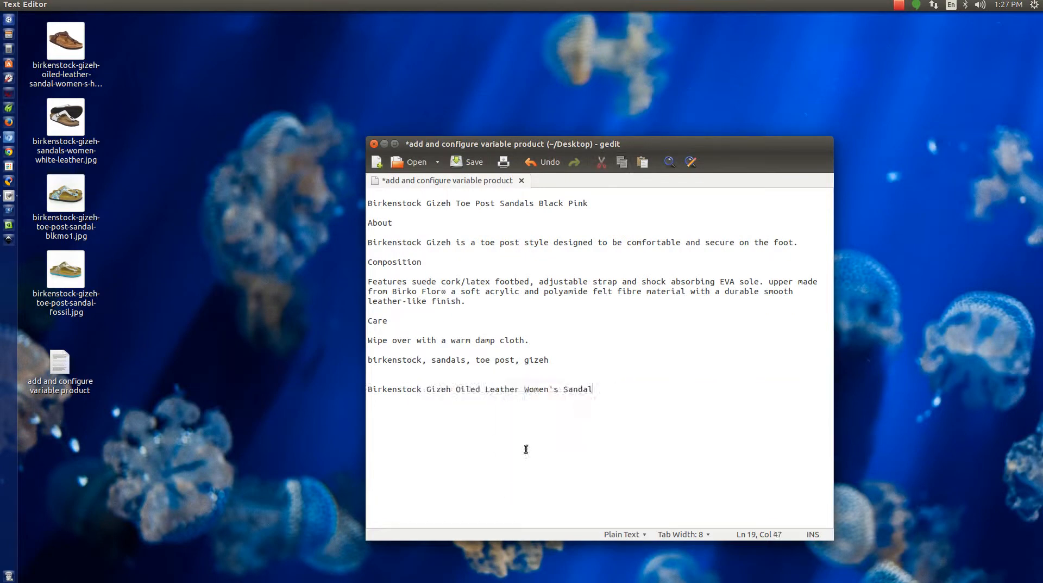
key("ctrl+z")
key("ctrl+c")
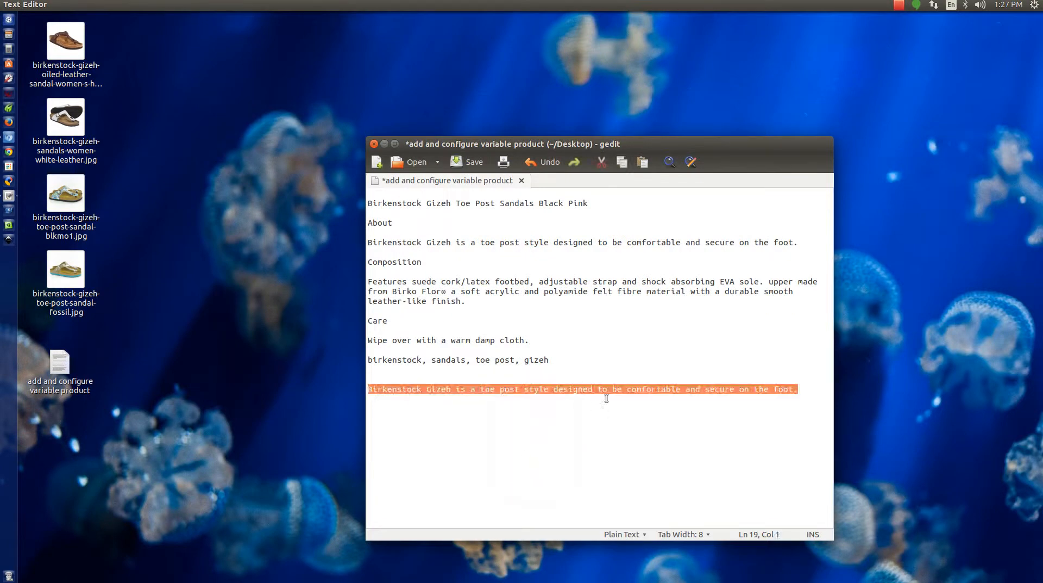
right_click(601, 386)
left_click(628, 436)
Step: Switch back to Chromium and paste the copied sentence as the product short description
key("alt+Tab")
left_click(230, 478)
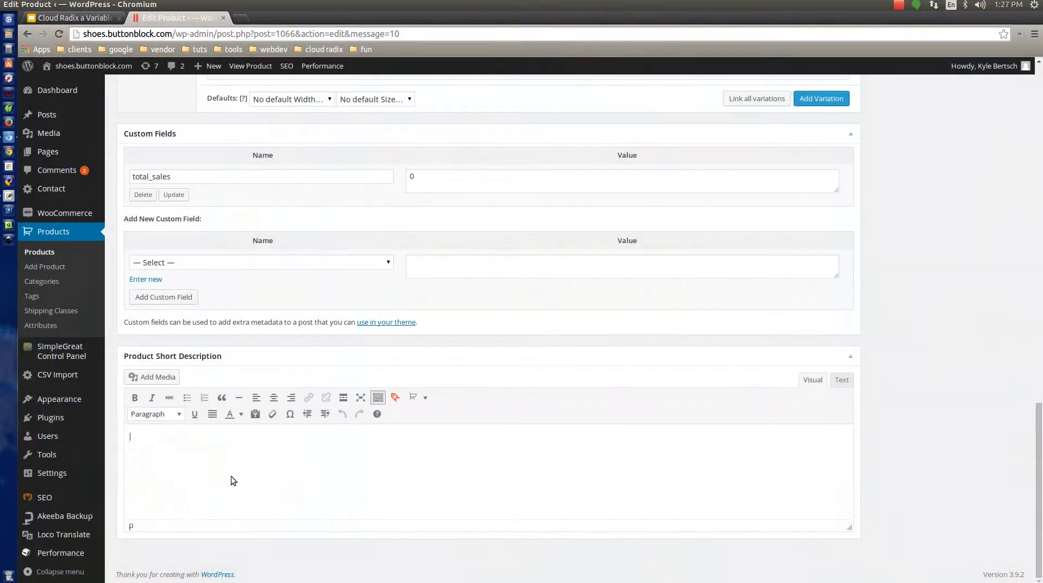
key("ctrl+v")
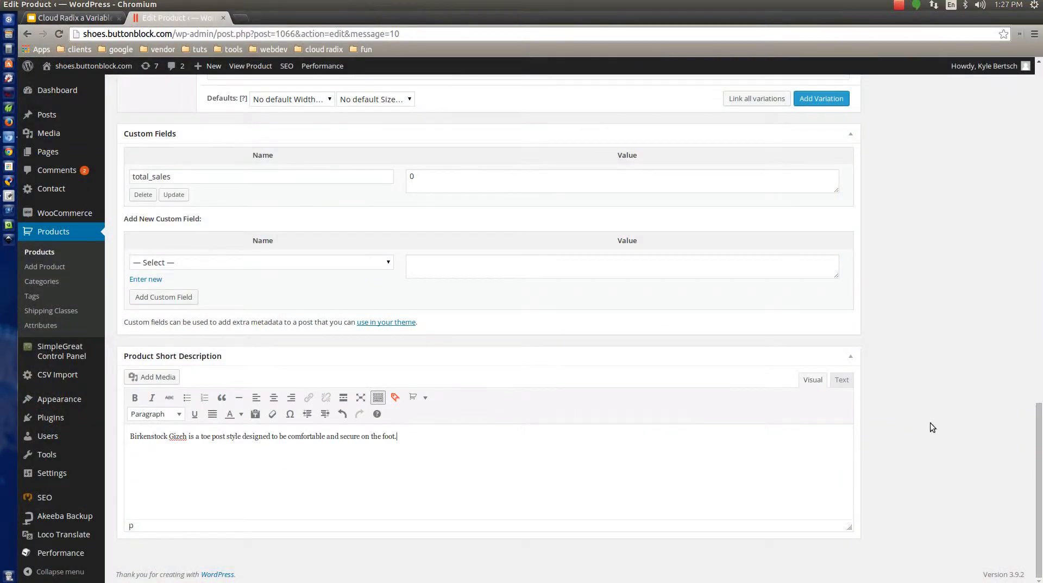
Step: Publish the Birkenstock Gizeh Toe Post Sandal product
scroll(925, 437, "up", 2)
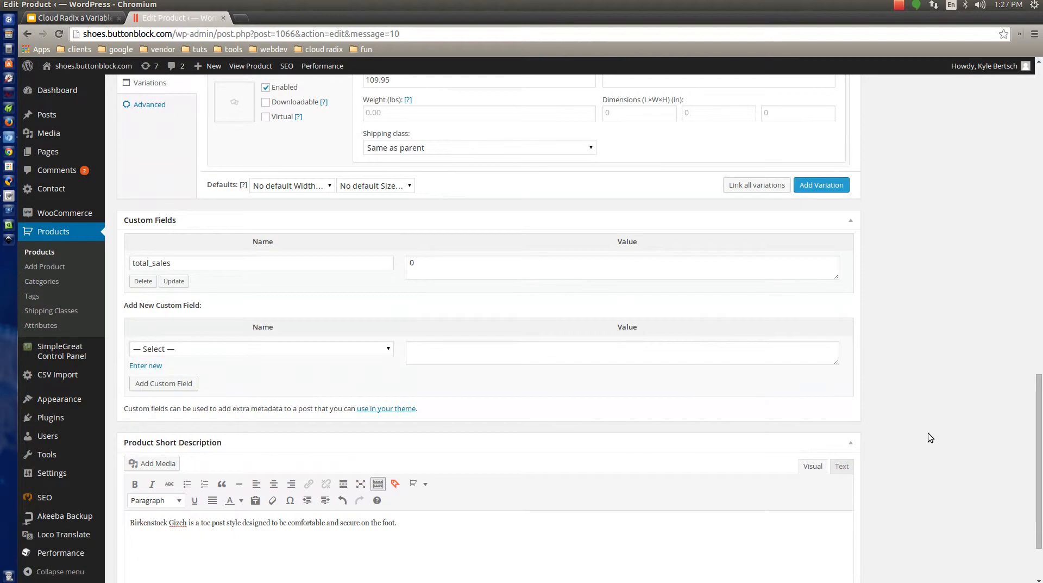
scroll(892, 488, "down", 1)
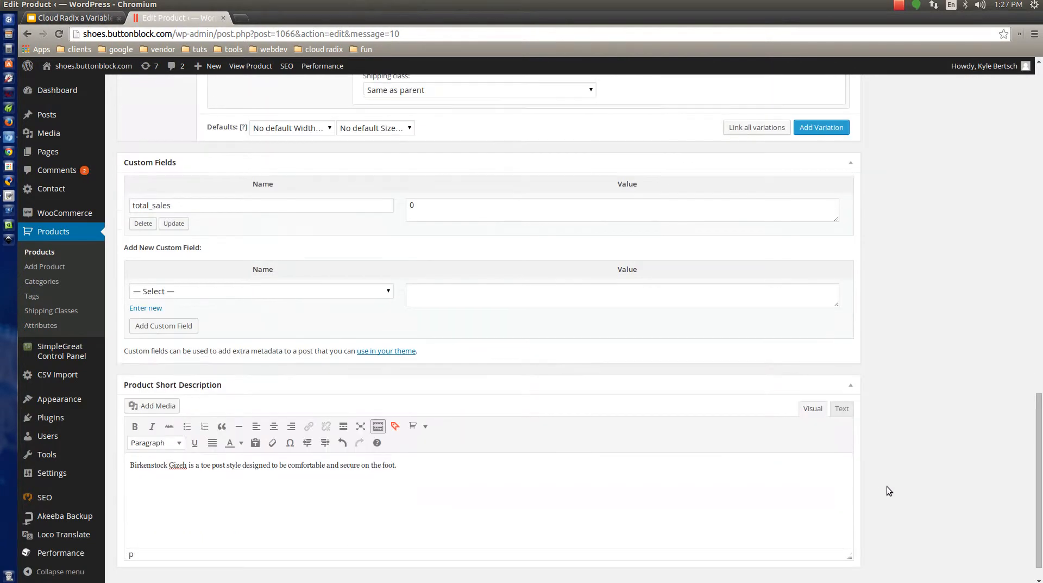
scroll(895, 483, "up", 9)
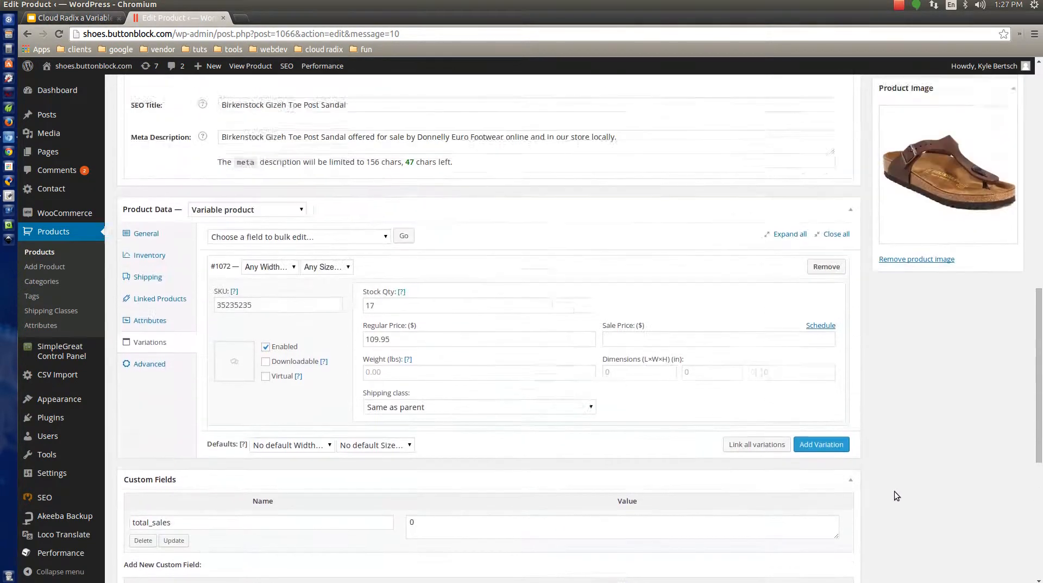
scroll(895, 495, "up", 7)
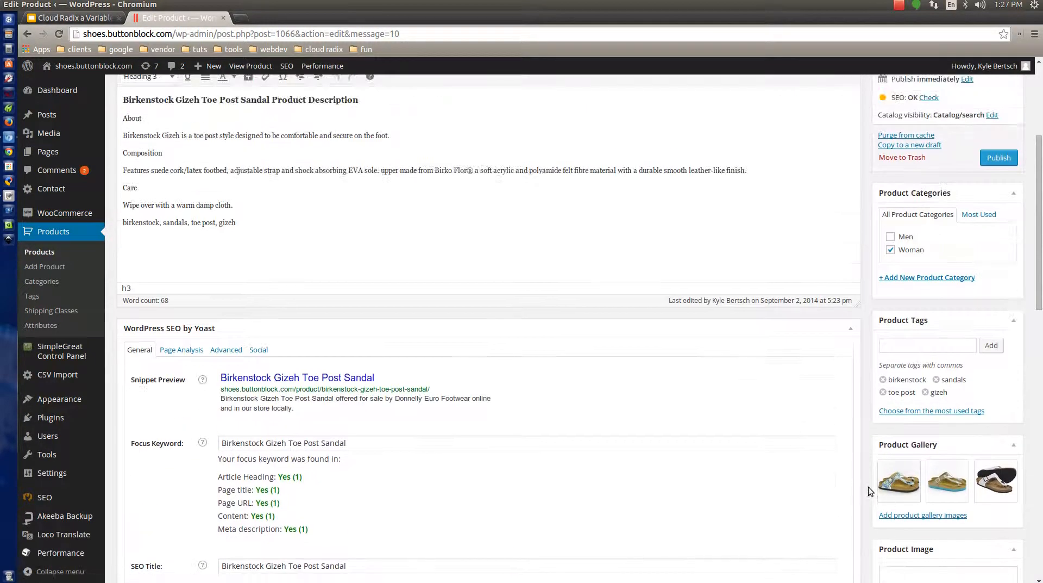
scroll(868, 485, "up", 2)
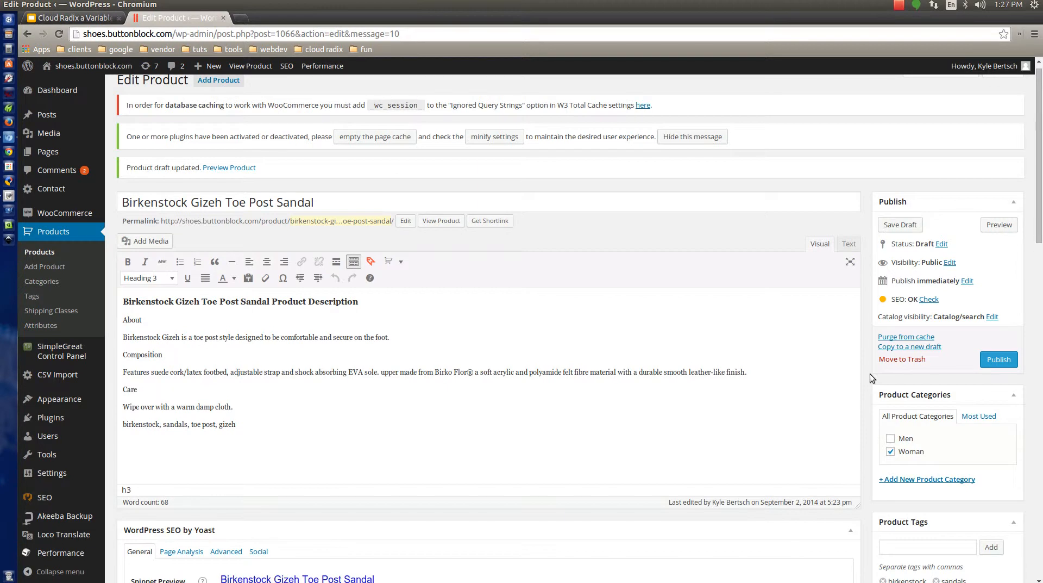
scroll(871, 380, "down", 1)
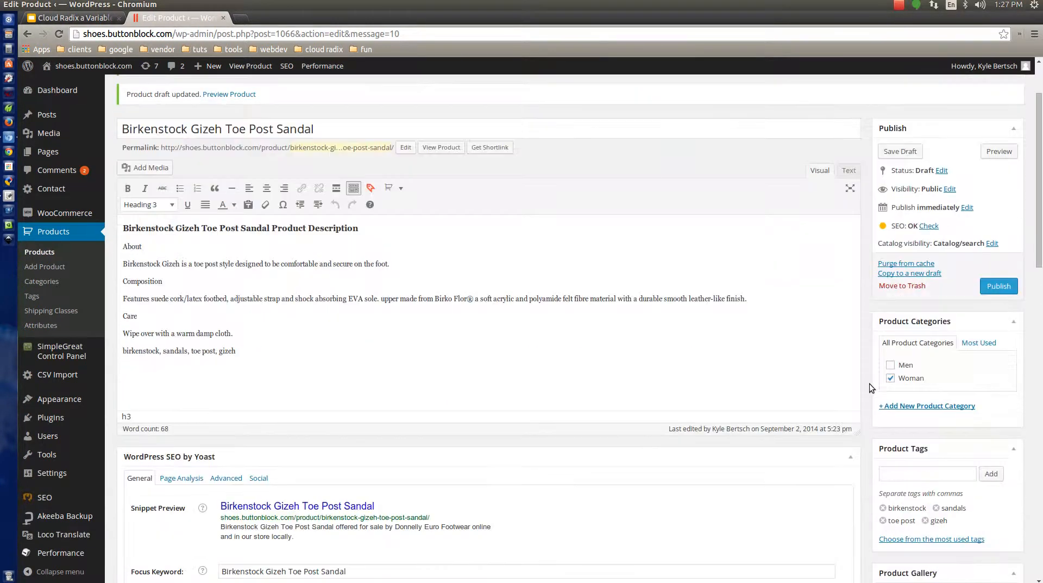
scroll(869, 386, "down", 3)
scroll(868, 387, "up", 4)
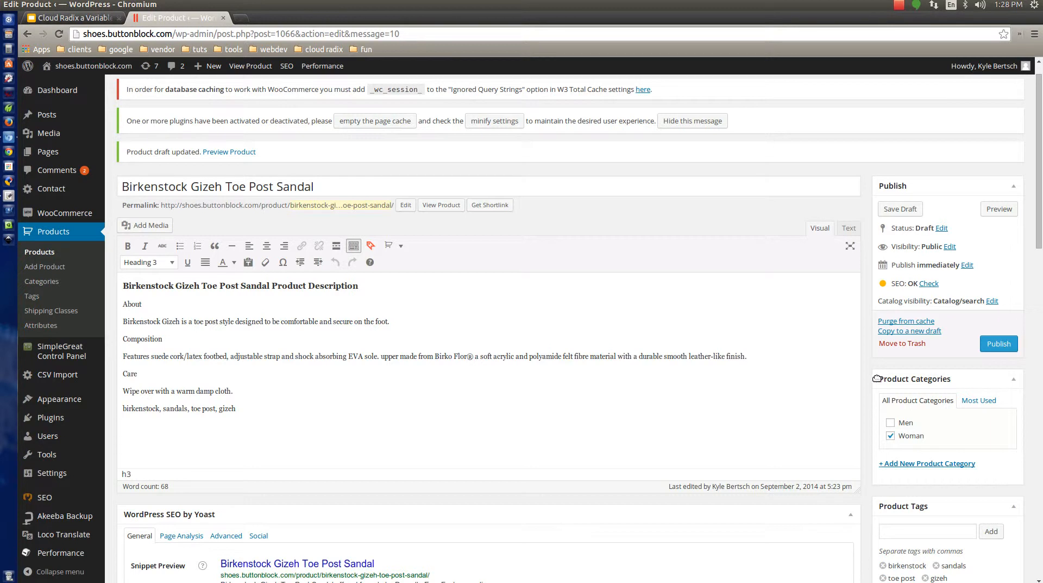
left_click(1011, 348)
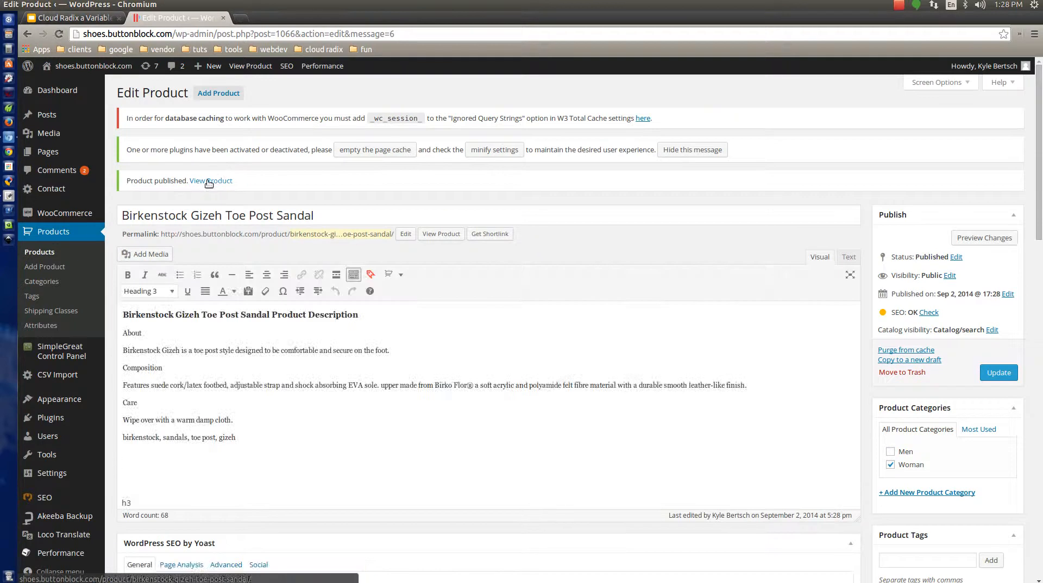
Step: Open the published product's page in a new browser tab and view its main image at full size
middle_click(209, 182)
left_click(272, 17)
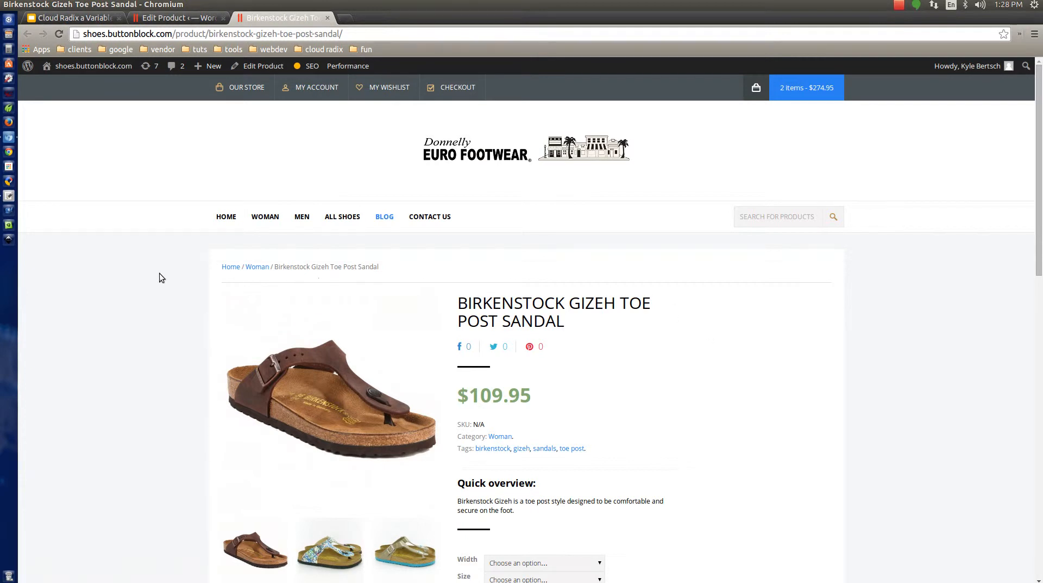
scroll(158, 276, "down", 2)
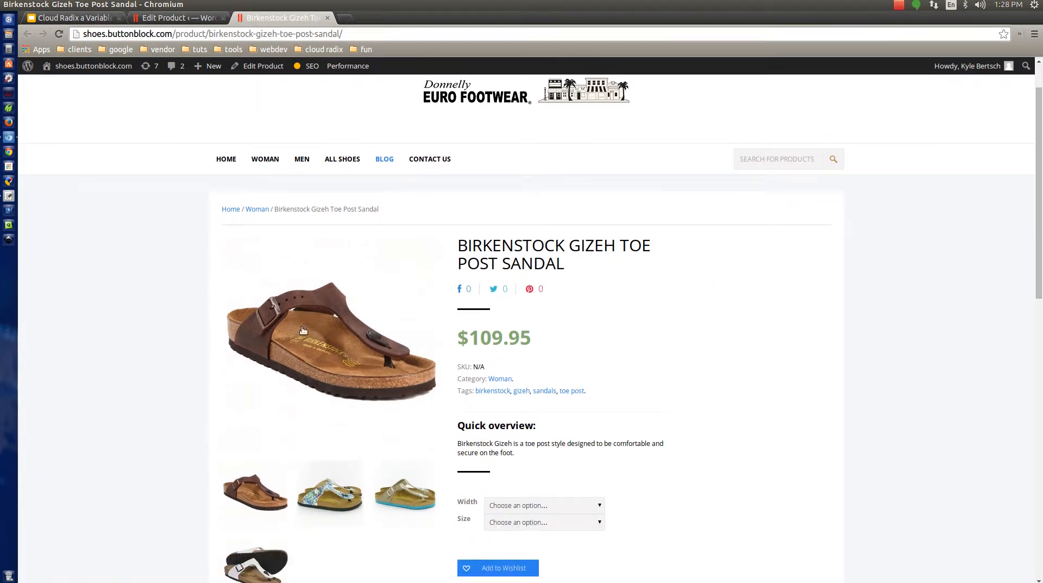
left_click(350, 312)
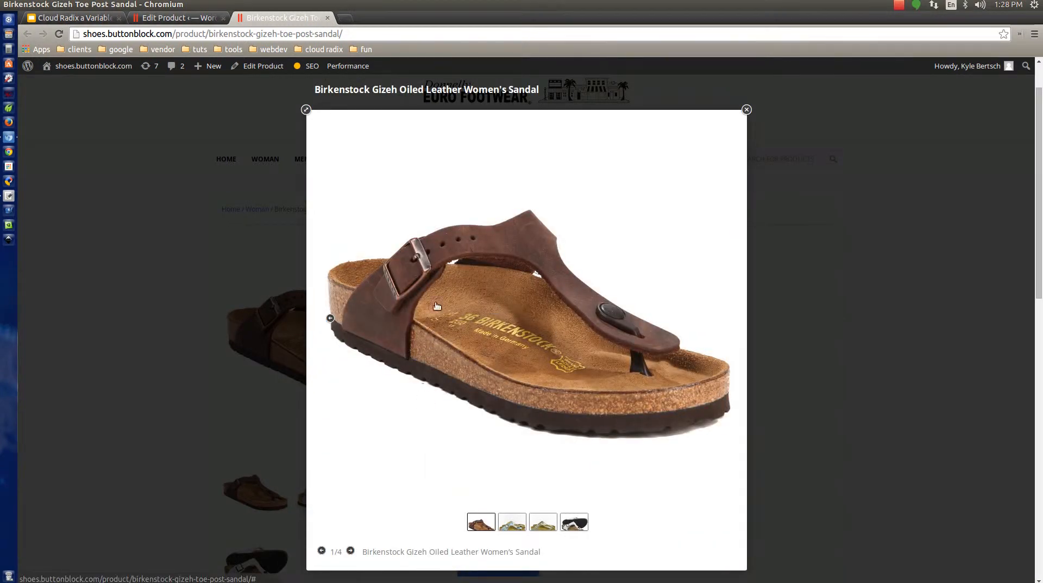
left_click(306, 109)
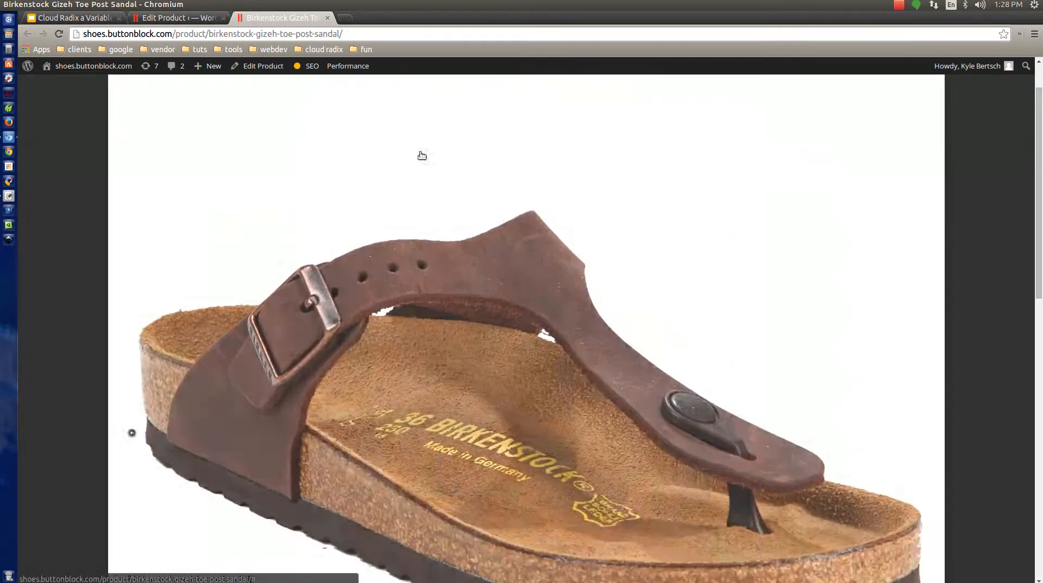
Step: Look through the remaining product gallery images in the image viewer and close it
scroll(794, 344, "down", 2)
left_click(919, 375)
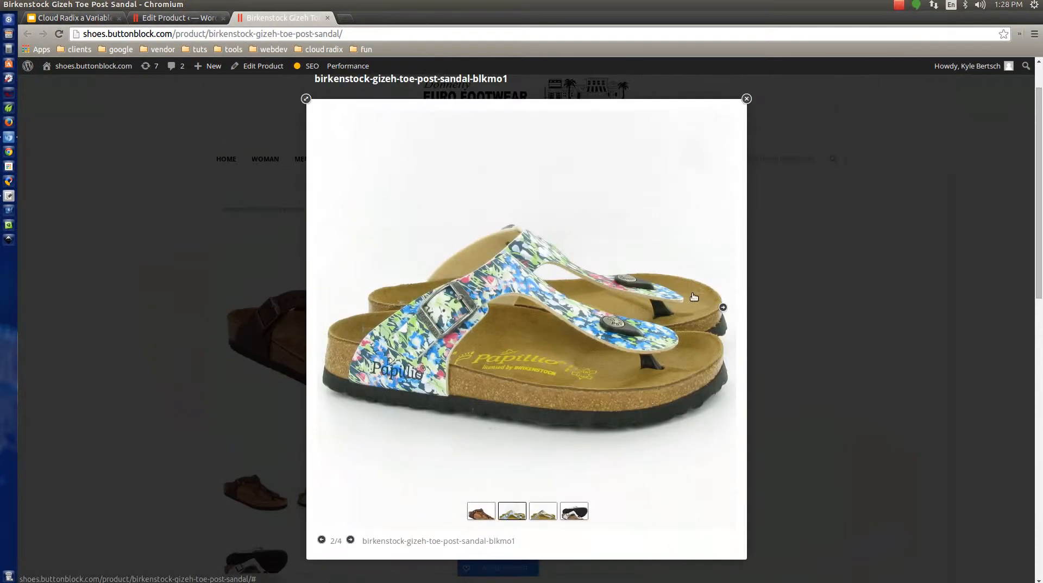
left_click(723, 307)
left_click(723, 319)
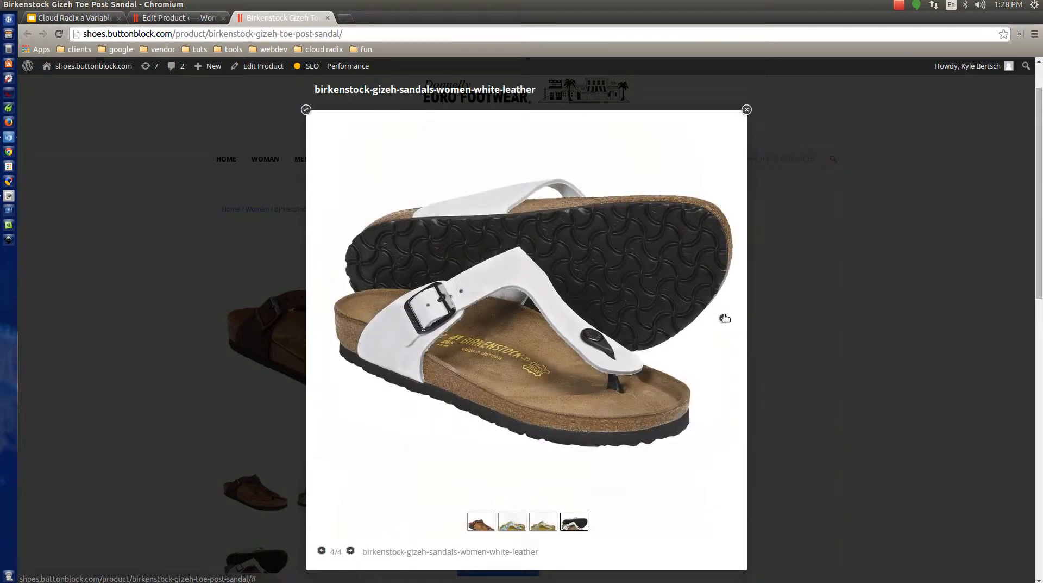
left_click(725, 318)
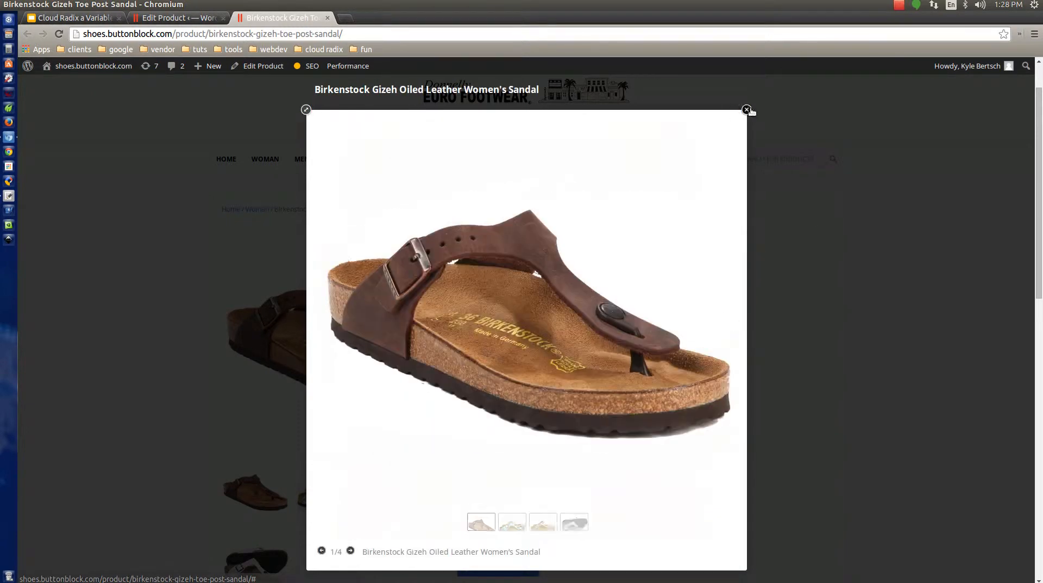
left_click(746, 110)
Step: View the turquoise-soled sandal and white leather sandal thumbnails enlarged, closing the image viewer after each
scroll(400, 353, "down", 1)
left_click(405, 435)
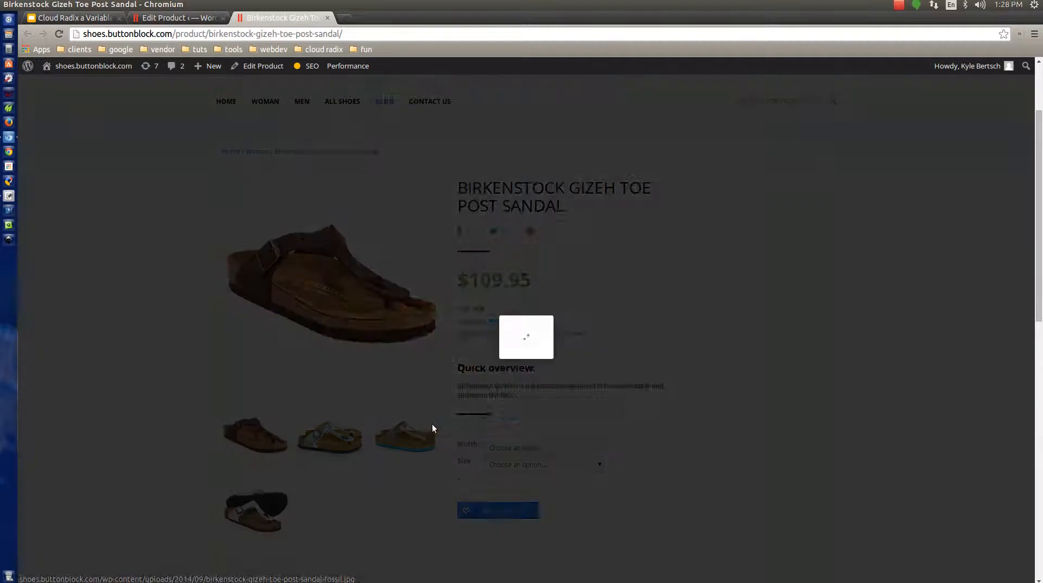
left_click(746, 109)
left_click(276, 511)
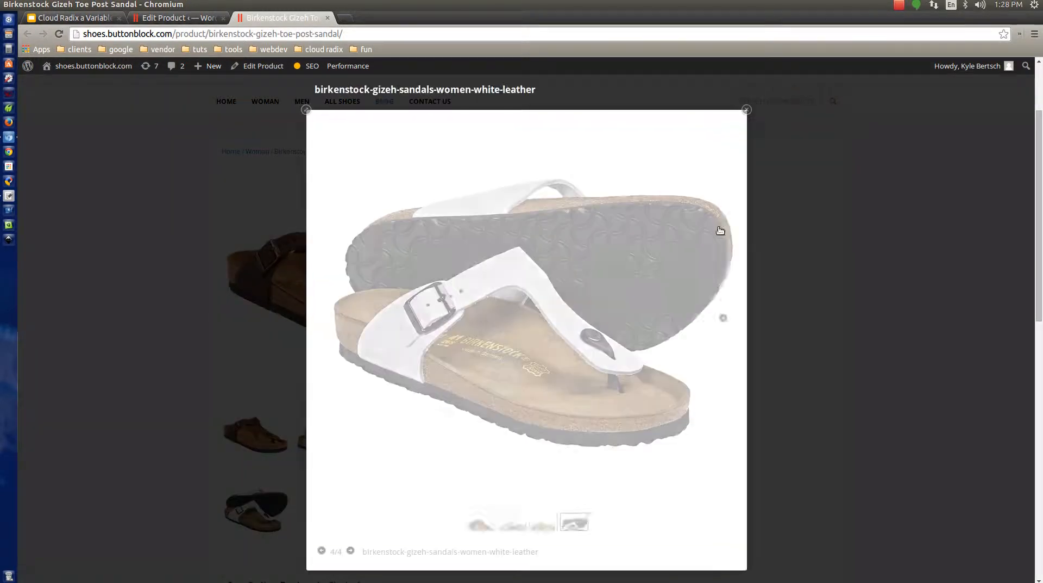
left_click(747, 109)
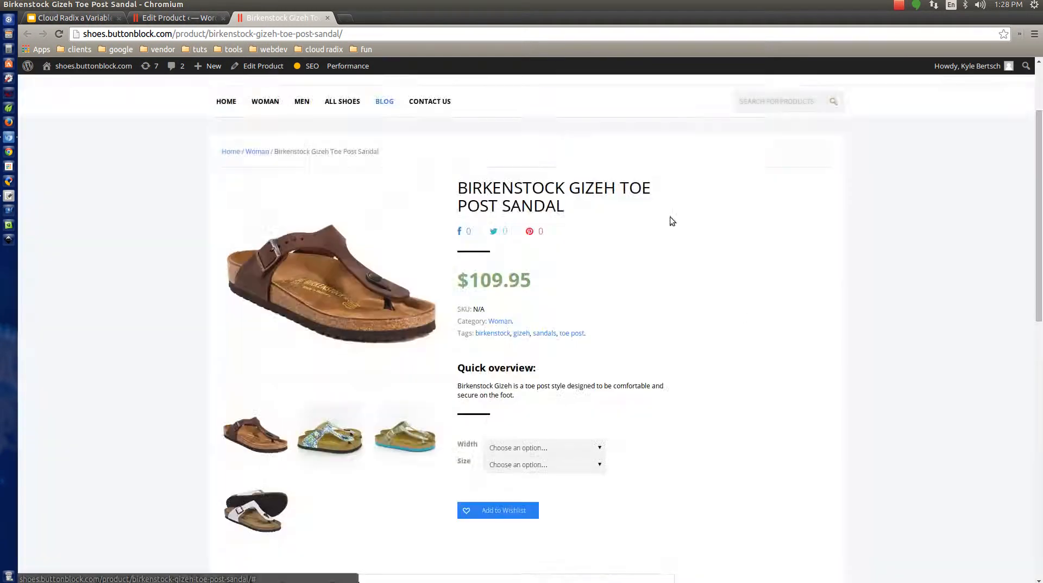
Step: Choose the narrow width and size 39 for the sandal and check the stock of that variation
scroll(767, 346, "down", 3)
left_click(555, 356)
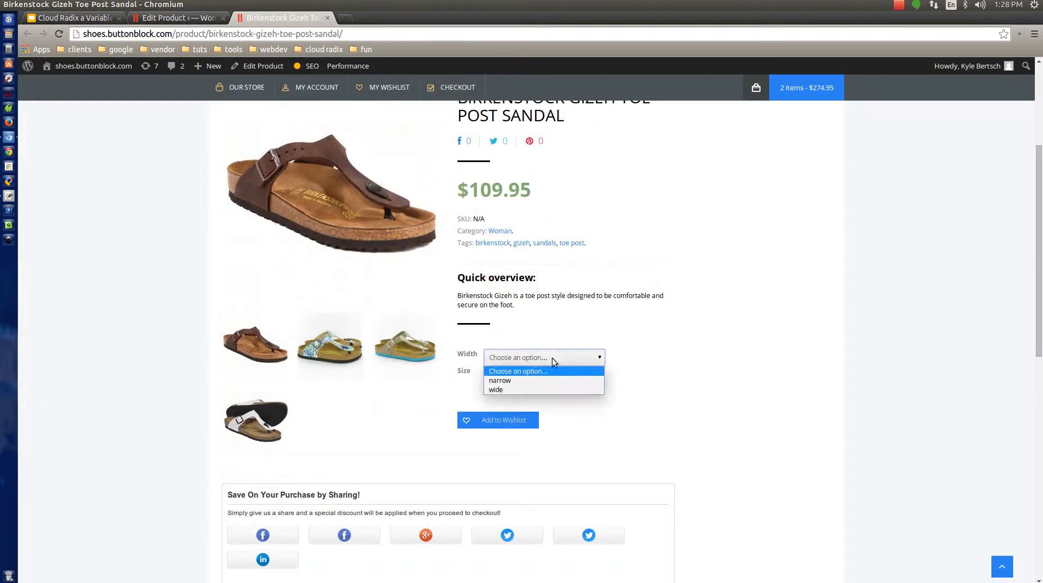
left_click(533, 380)
left_click(570, 374)
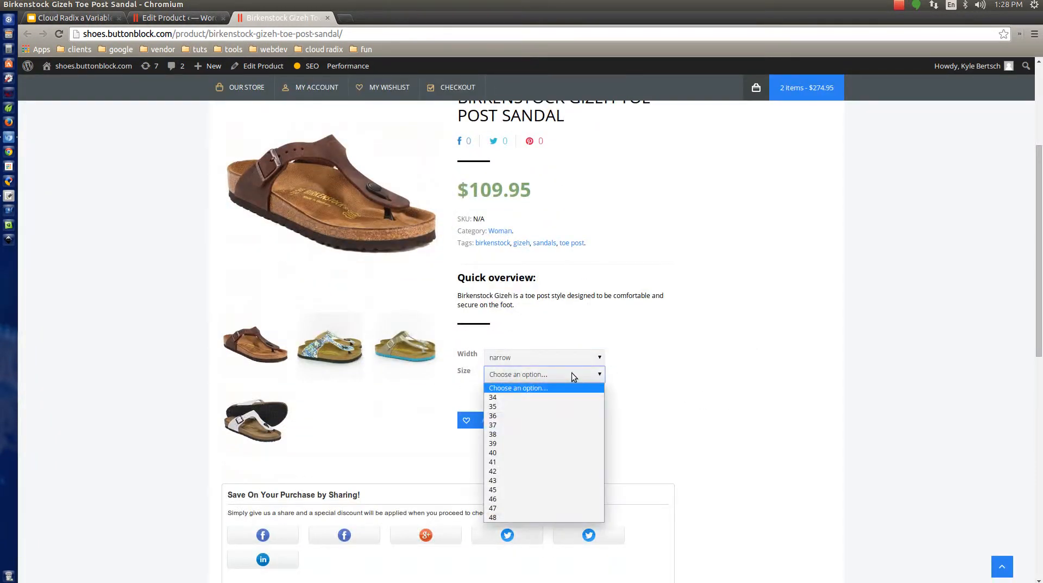
left_click(713, 357)
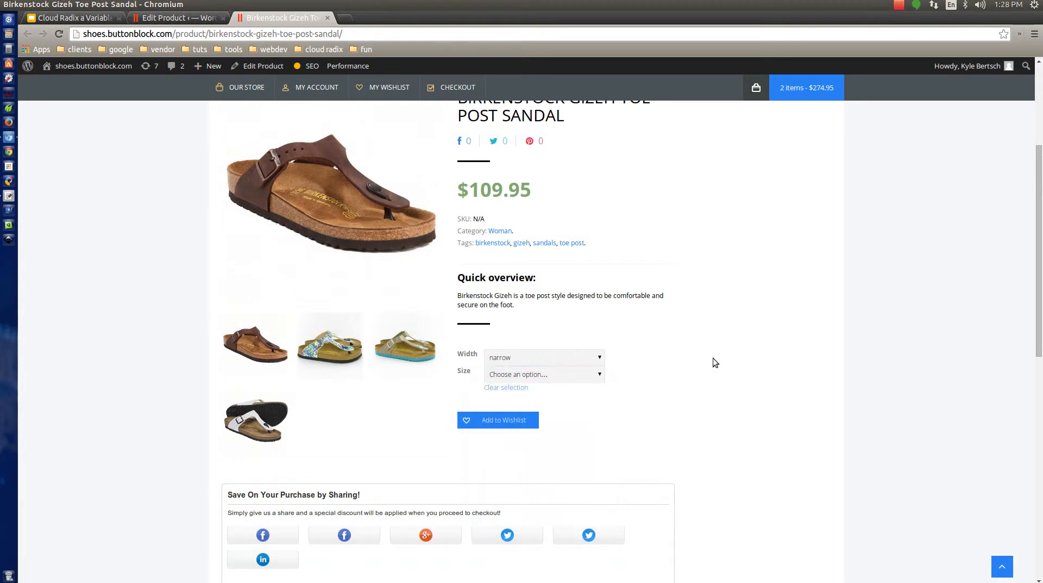
left_click(548, 375)
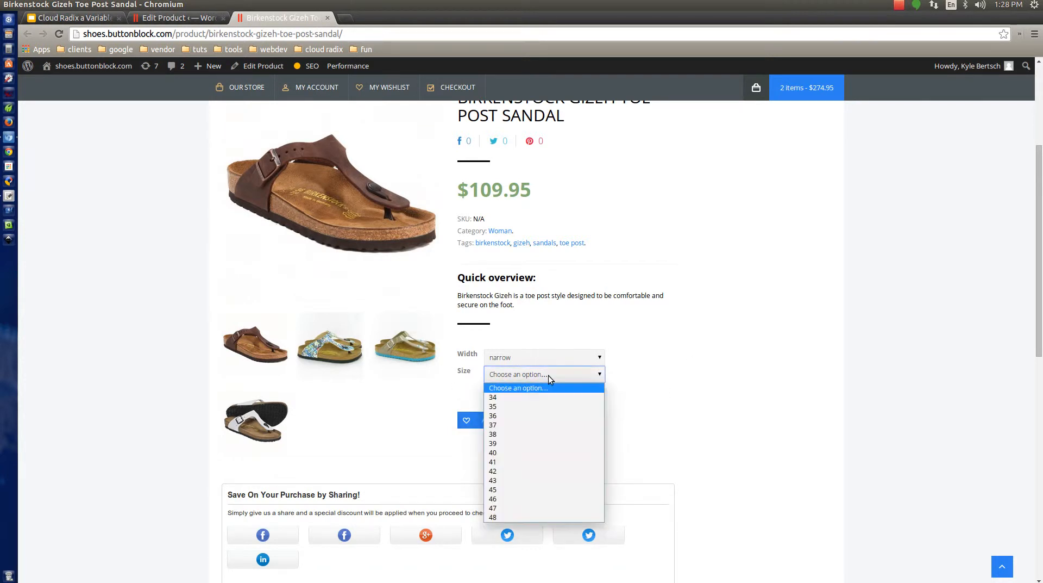
left_click(530, 439)
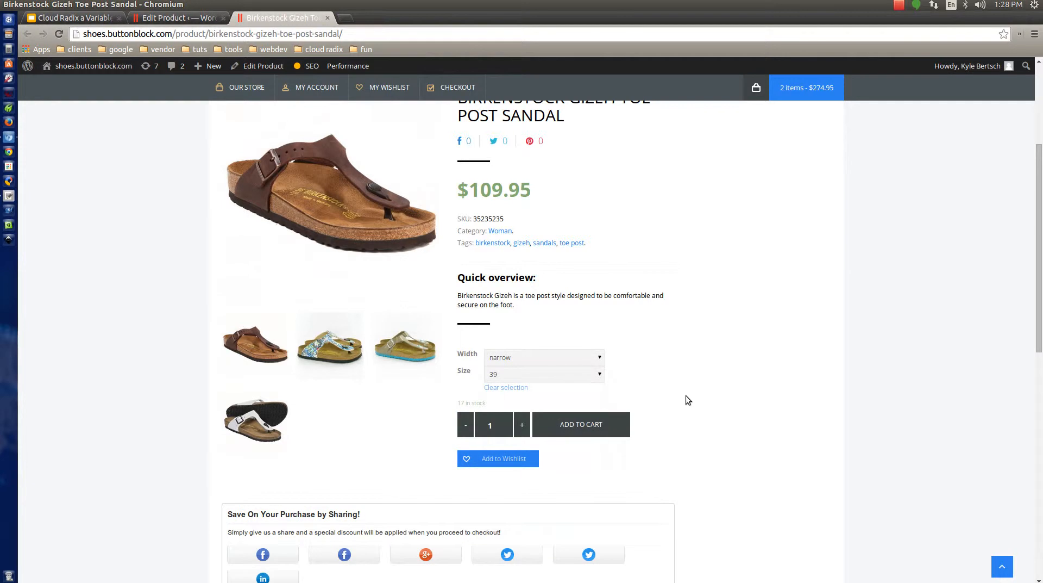
left_click_drag(458, 403, 490, 403)
left_click(707, 374)
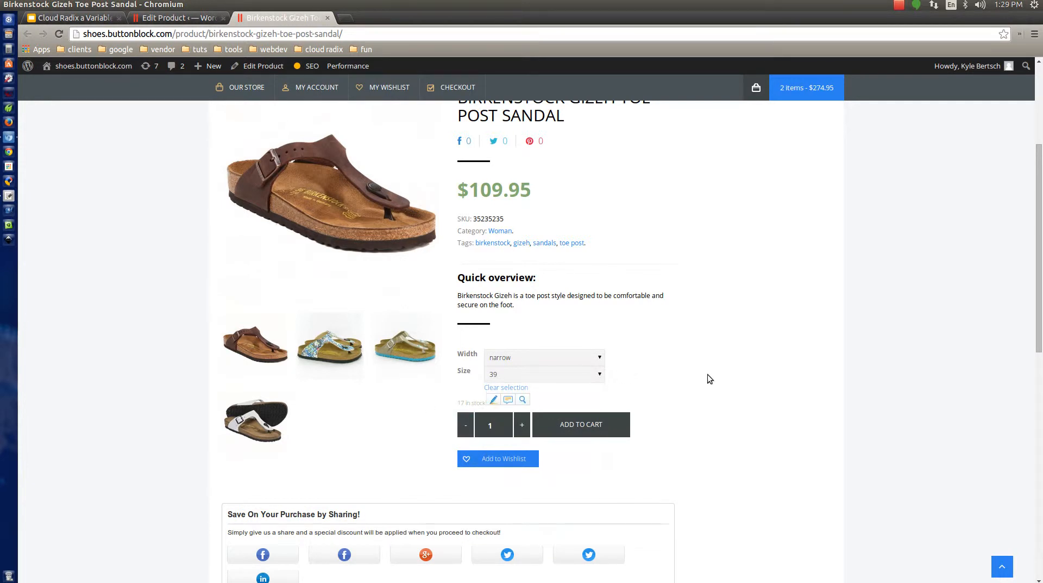
Step: Add one pair of the selected sandal variation to the cart and go to the checkout page
left_click(603, 430)
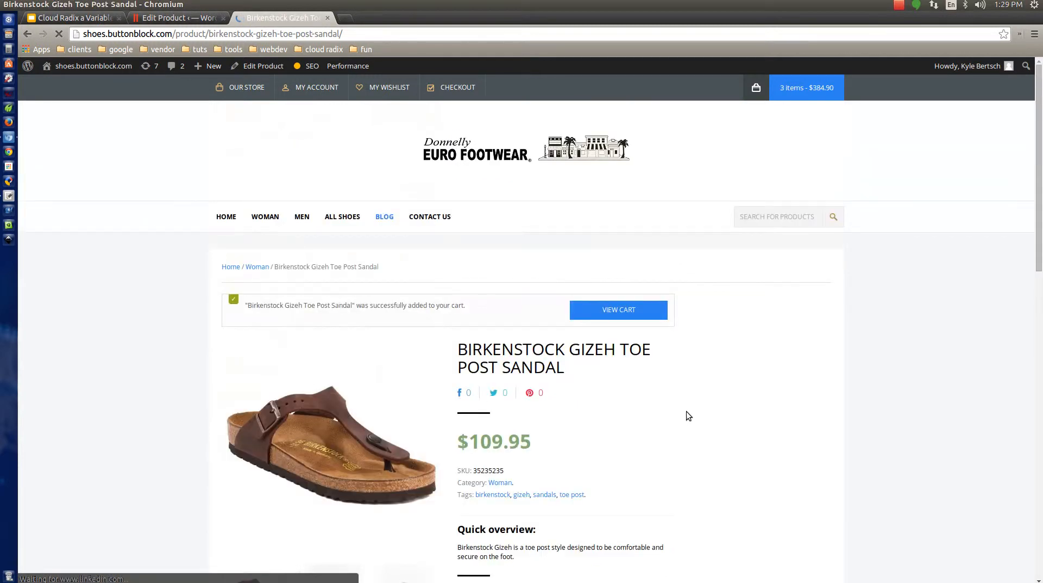
mouse_move(832, 77)
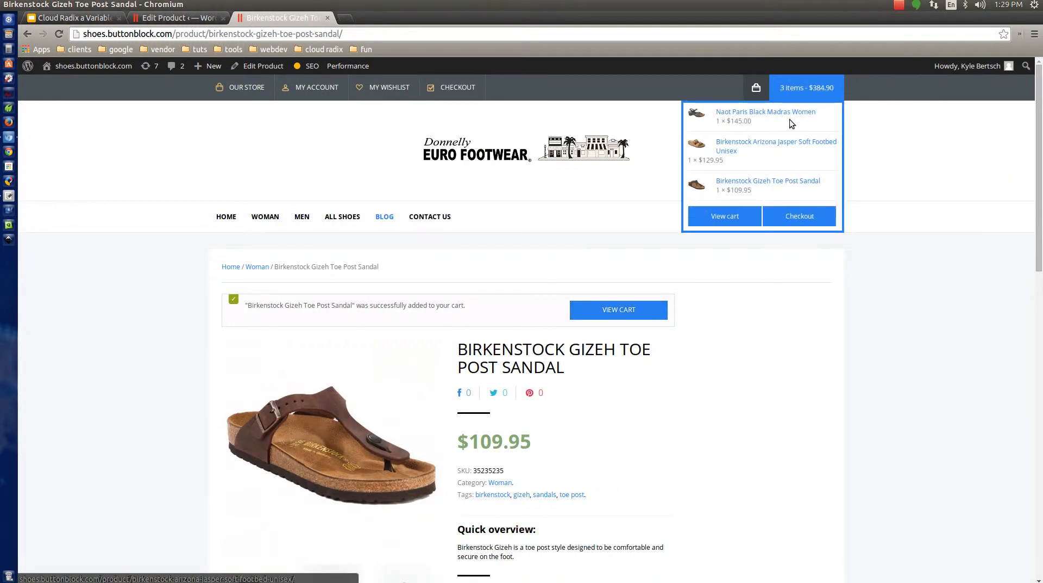
left_click(727, 216)
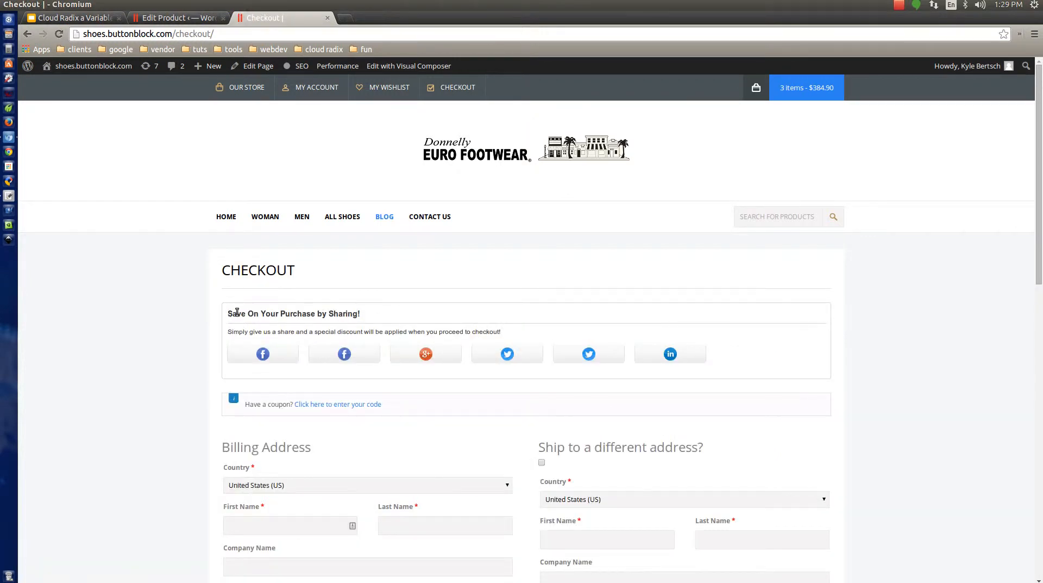
Step: Examine the checkout page from the sharing discount offer and address forms down to the order summary and payment section
left_click_drag(229, 314, 380, 317)
left_click(870, 309)
scroll(478, 389, "down", 3)
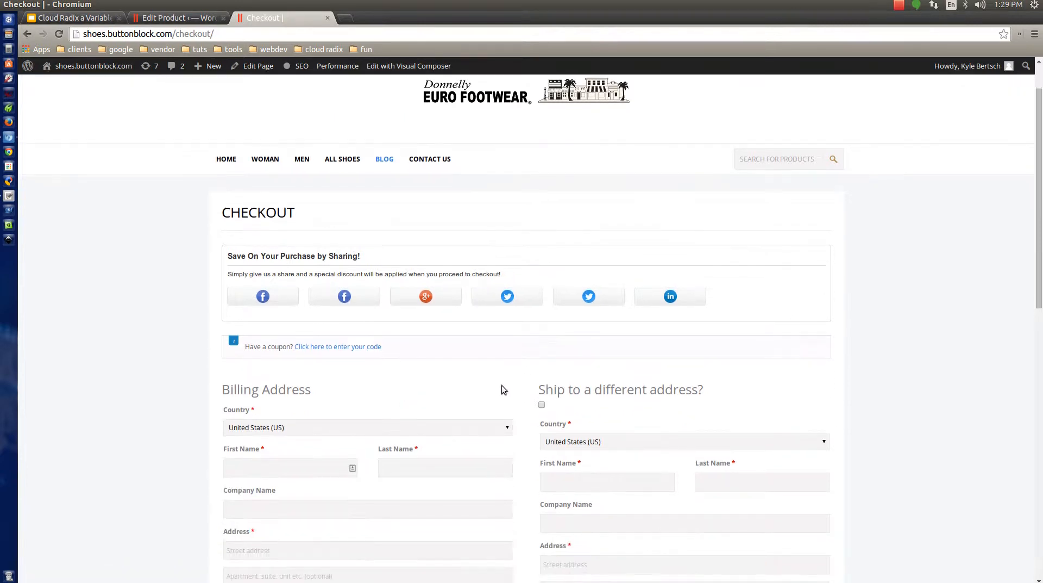
scroll(506, 388, "down", 4)
scroll(506, 387, "up", 4)
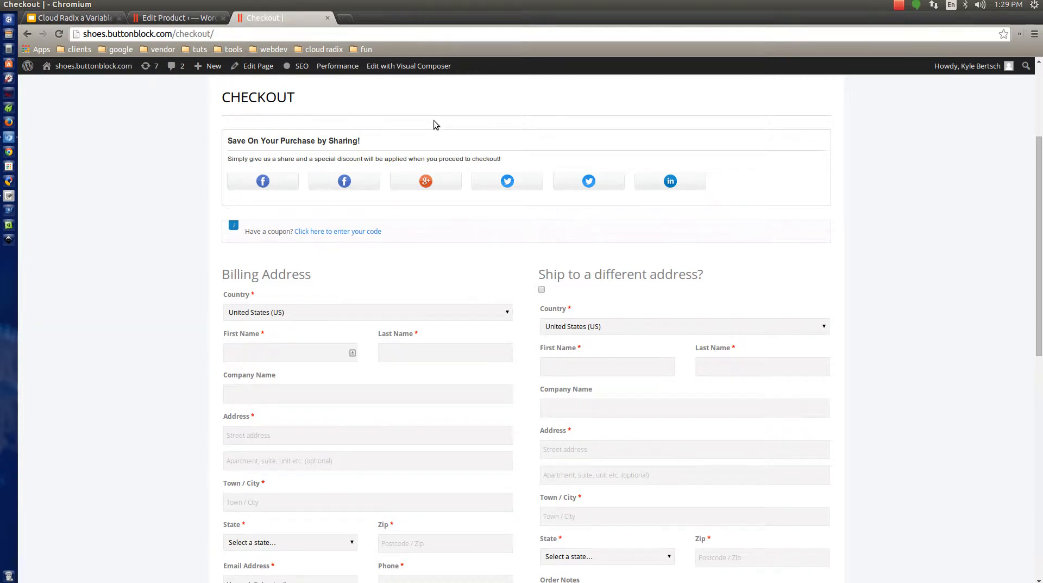
scroll(489, 223, "down", 6)
scroll(535, 265, "down", 12)
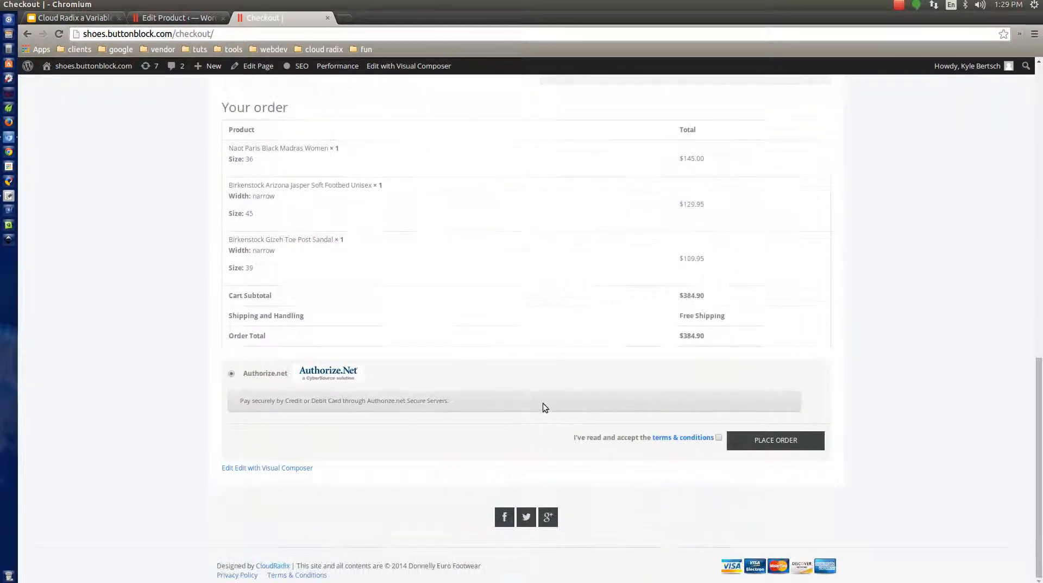
left_click_drag(1041, 435, 1041, 92)
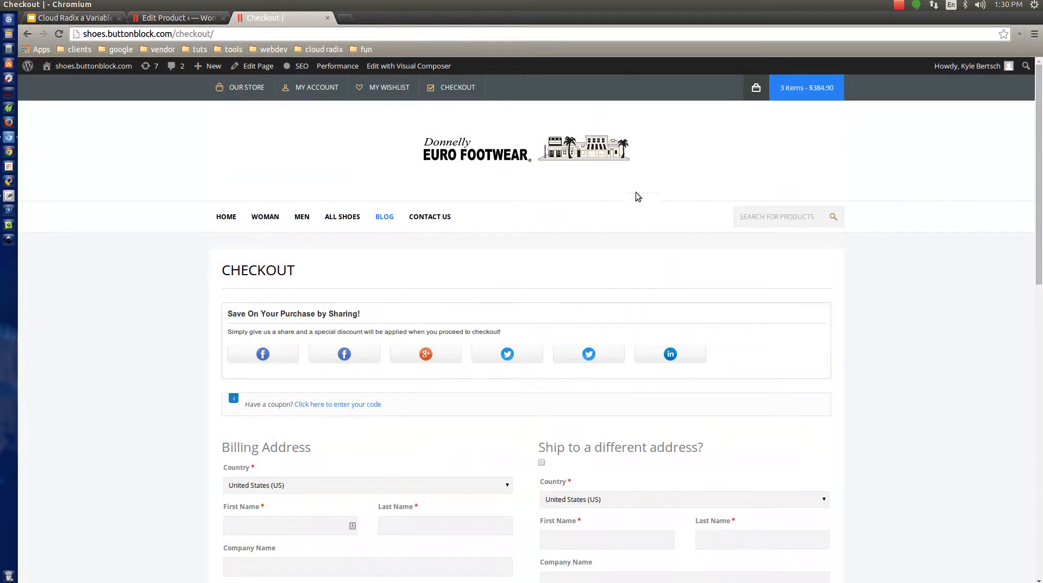